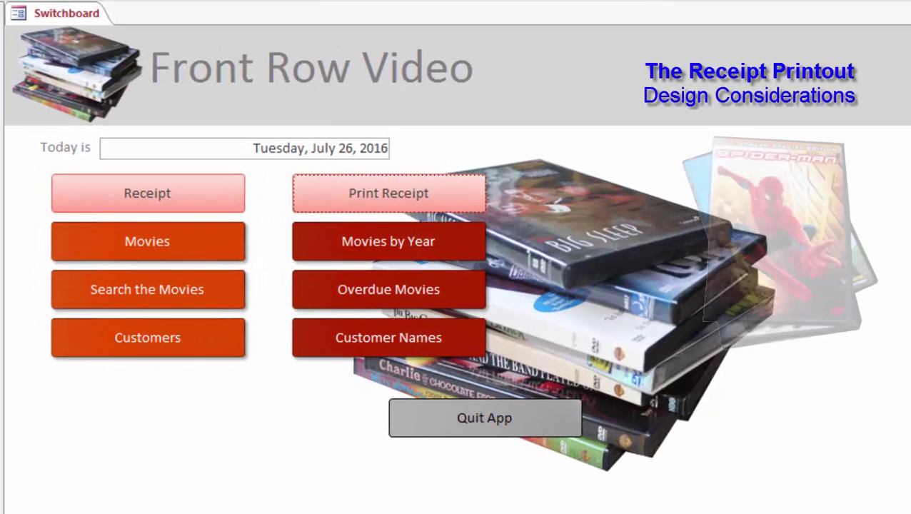
Examine the movie count, total due and movies rented controls in the rptReceipt-POS report design.
key("space")
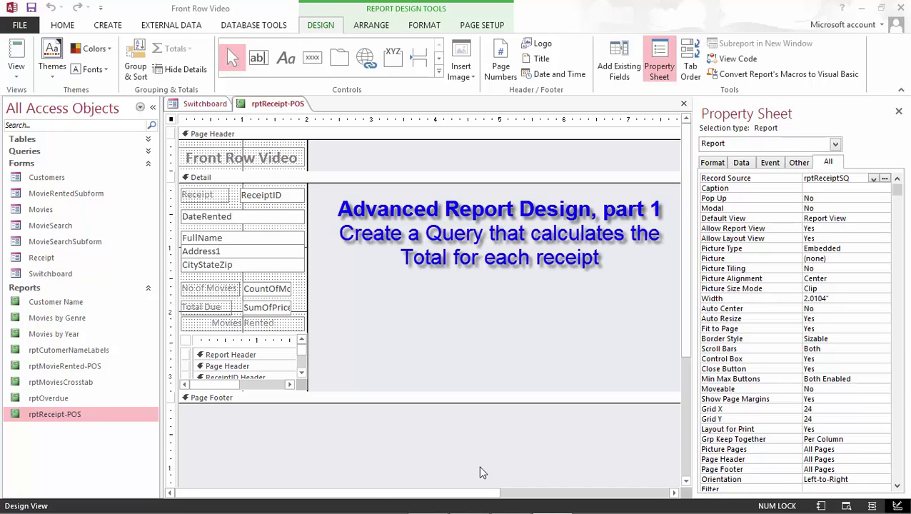
left_click(174, 288)
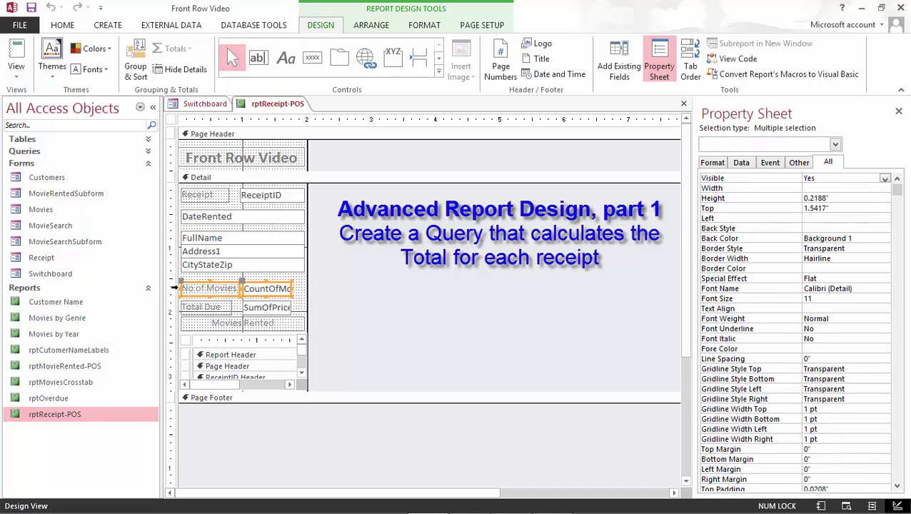
left_click(169, 308)
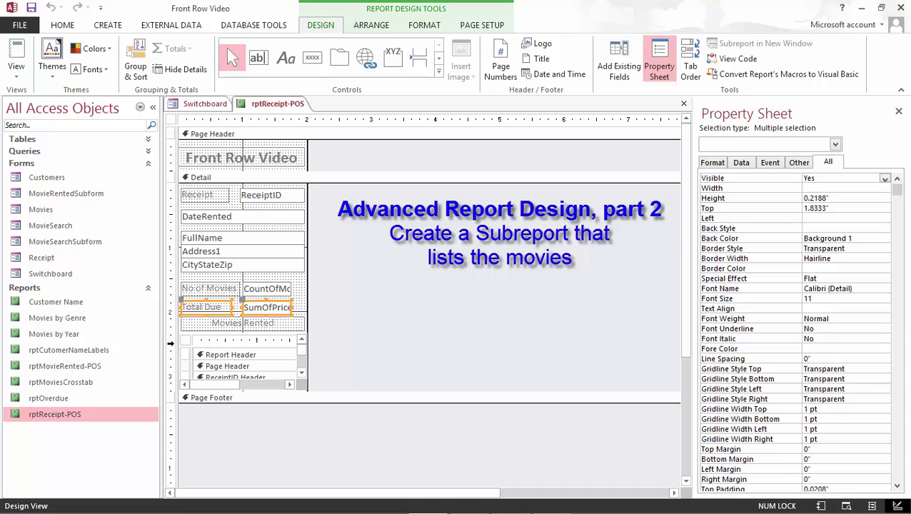
left_click(170, 344)
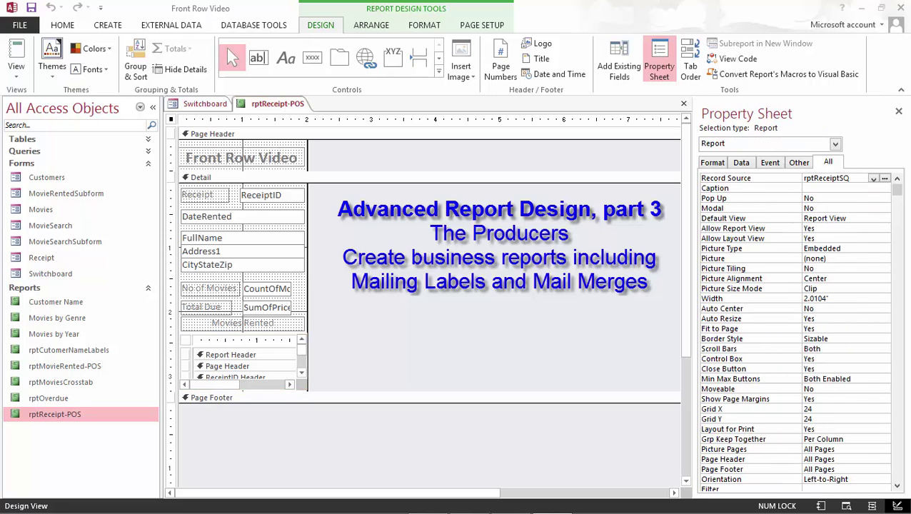
left_click(428, 177)
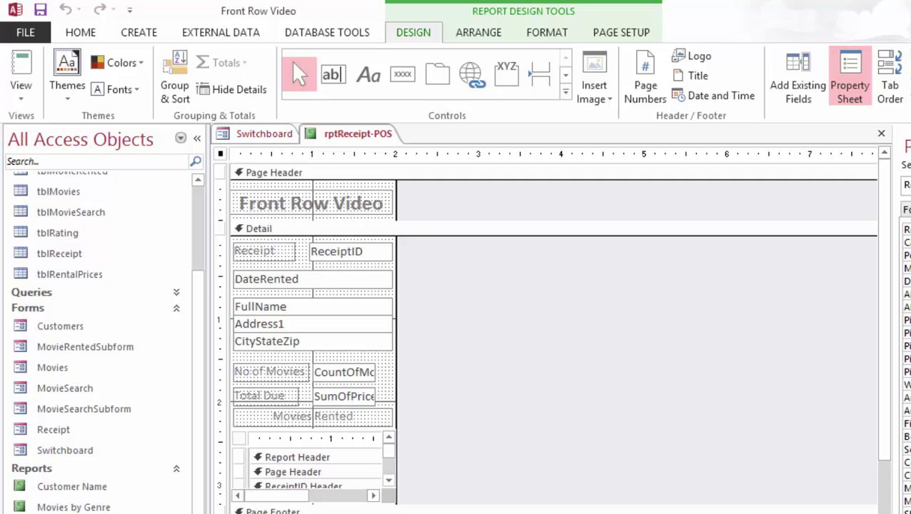
Open the tblMovieRented table to review its rental records, and close it.
left_click(274, 172)
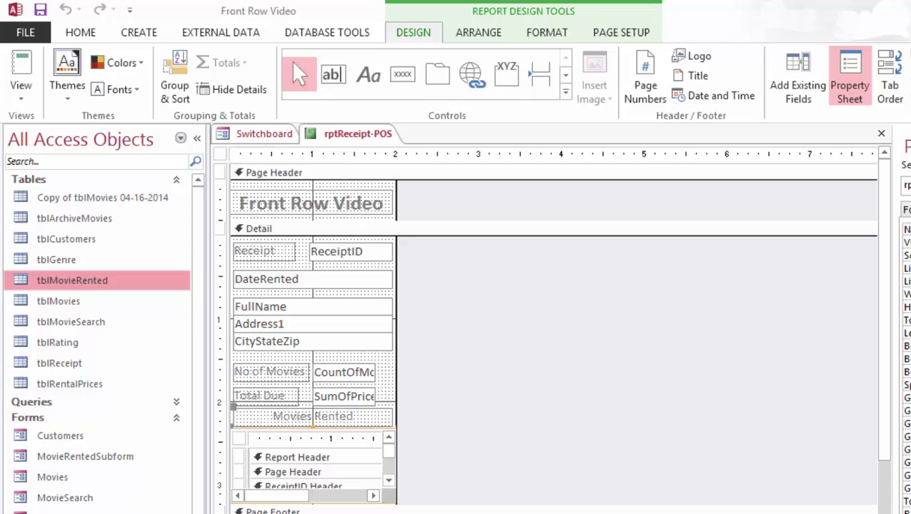
double_click(72, 280)
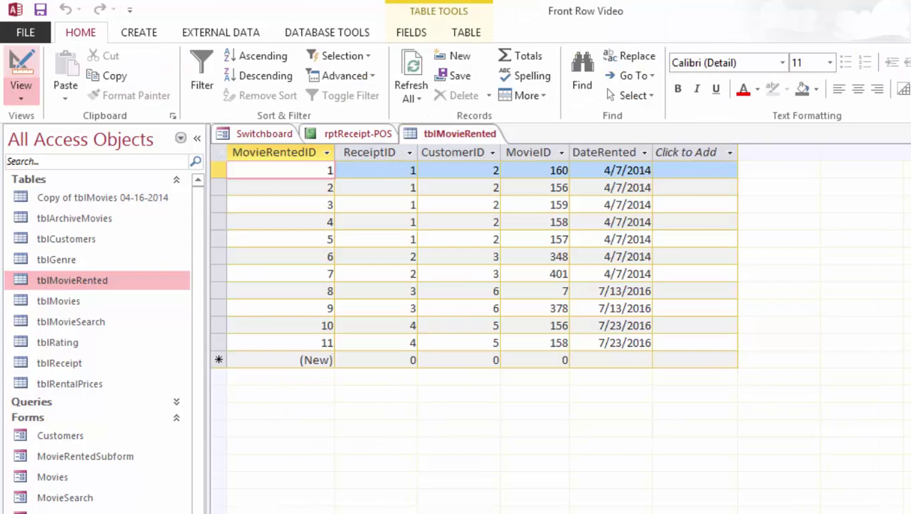
key("ctrl+w")
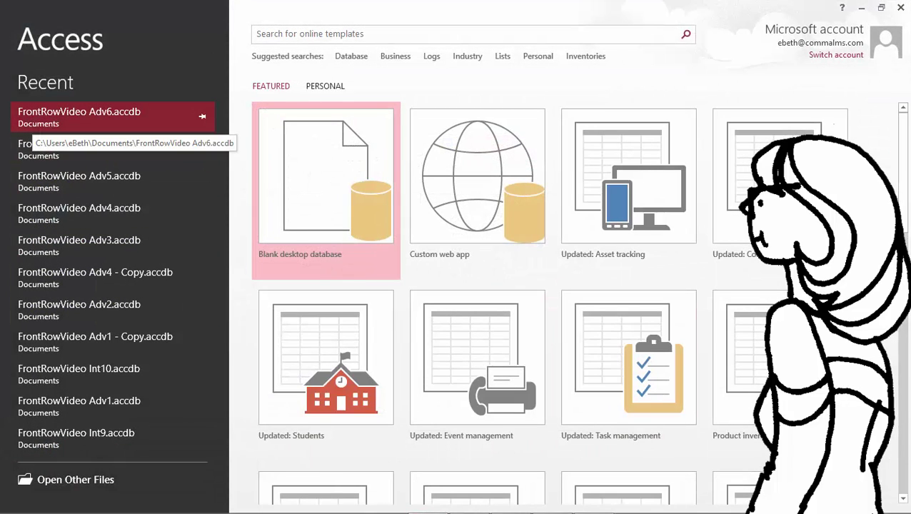
Open the FrontRowVideo Adv6.accdb database and expand the navigation pane to show its objects.
left_click(33, 117)
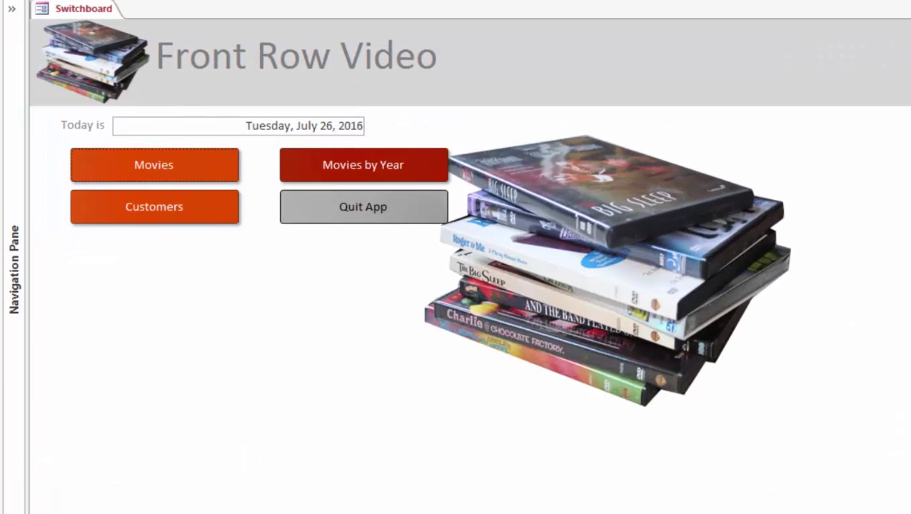
left_click(11, 8)
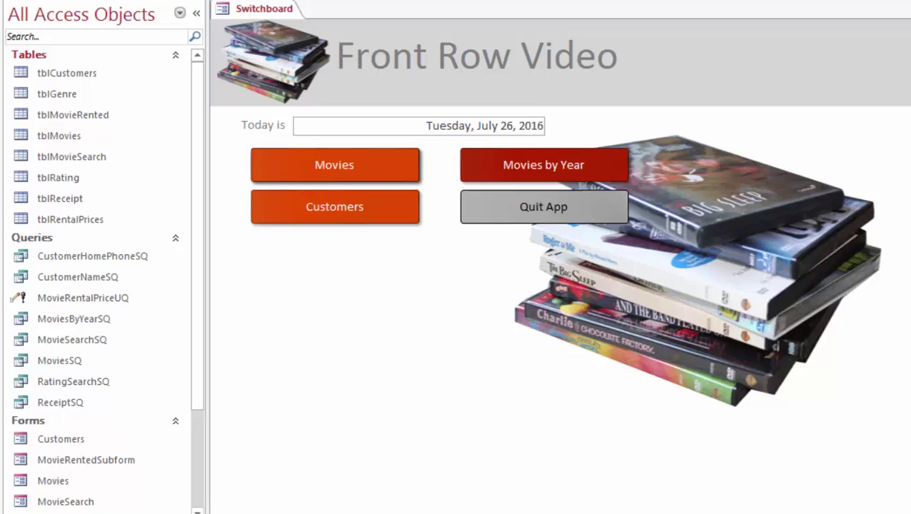
left_click(175, 54)
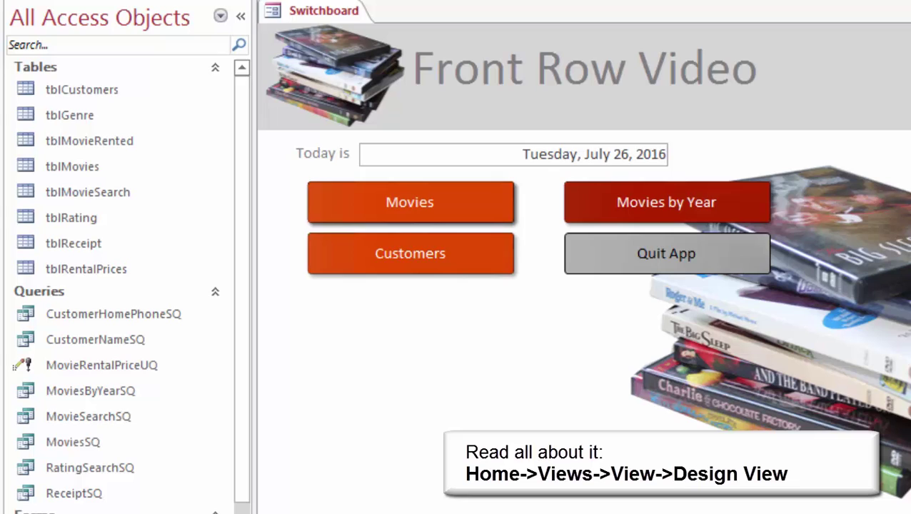
Open the tblMovieRented table in Design View to review its field names and data types, and close it.
left_click(92, 141)
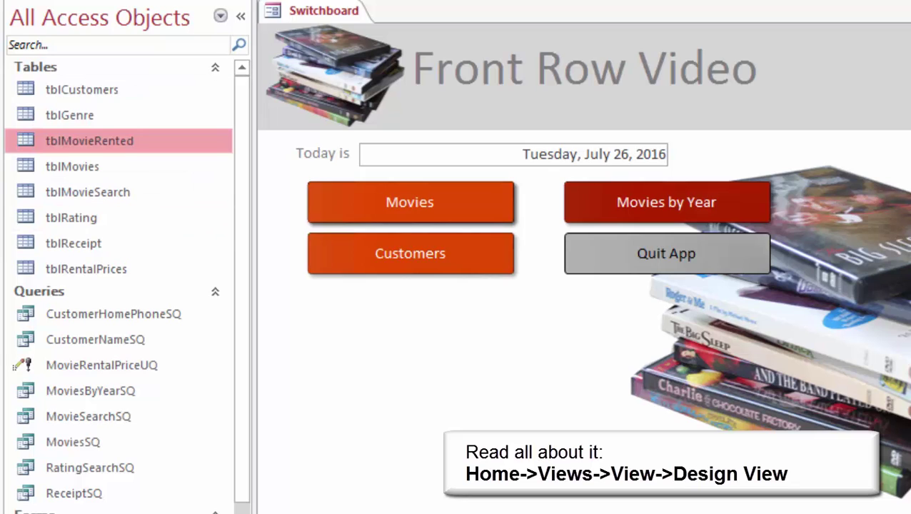
right_click(99, 146)
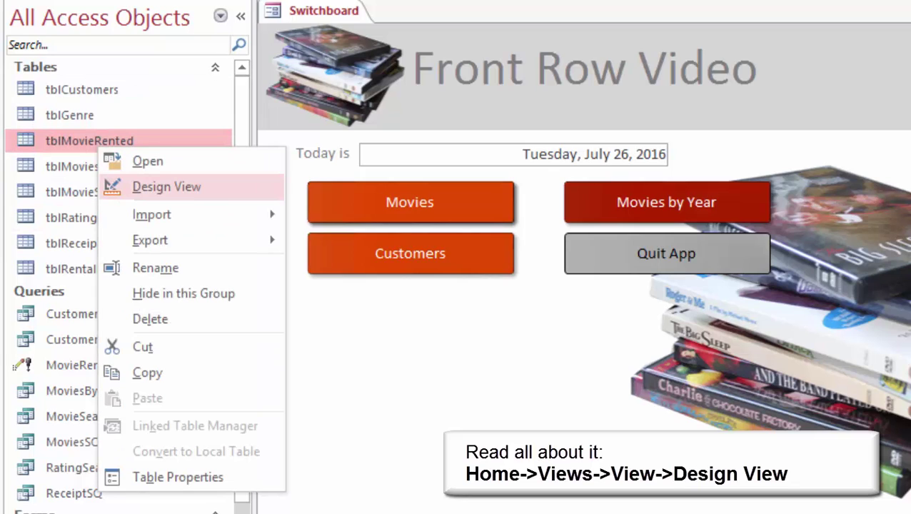
left_click(166, 186)
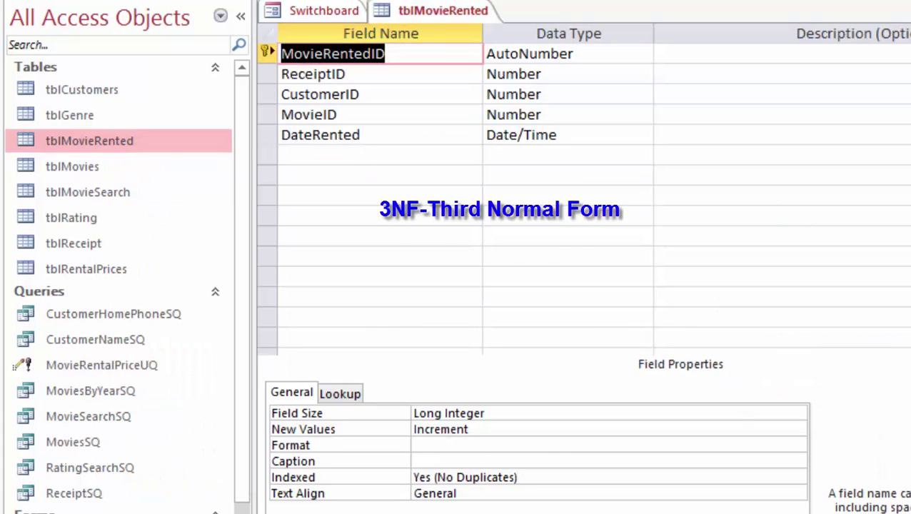
left_click(385, 54)
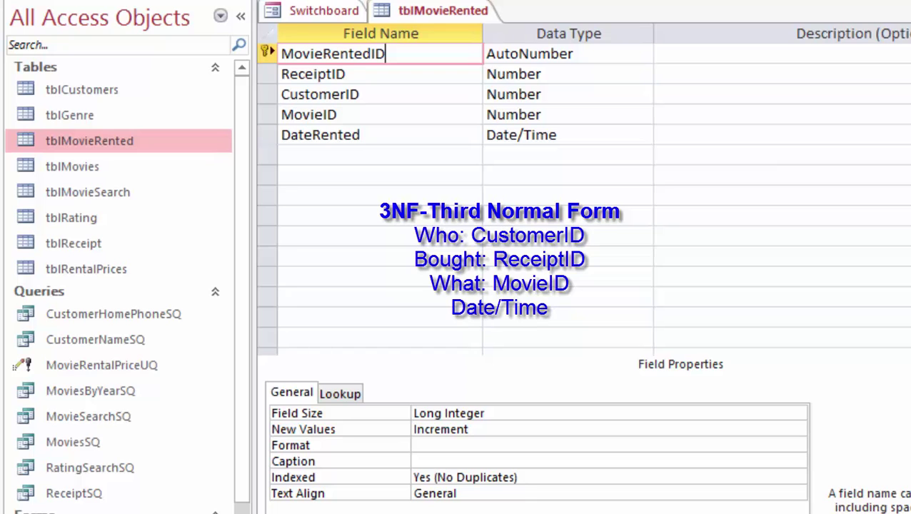
key("ctrl+w")
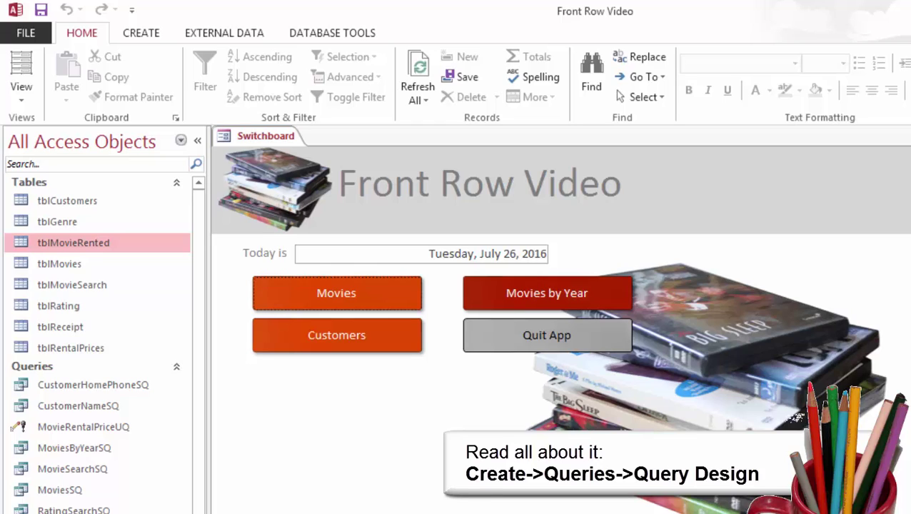
Create a new query in Design View and add the tblMovieRented and tblCustomers tables to it.
key("alt+c")
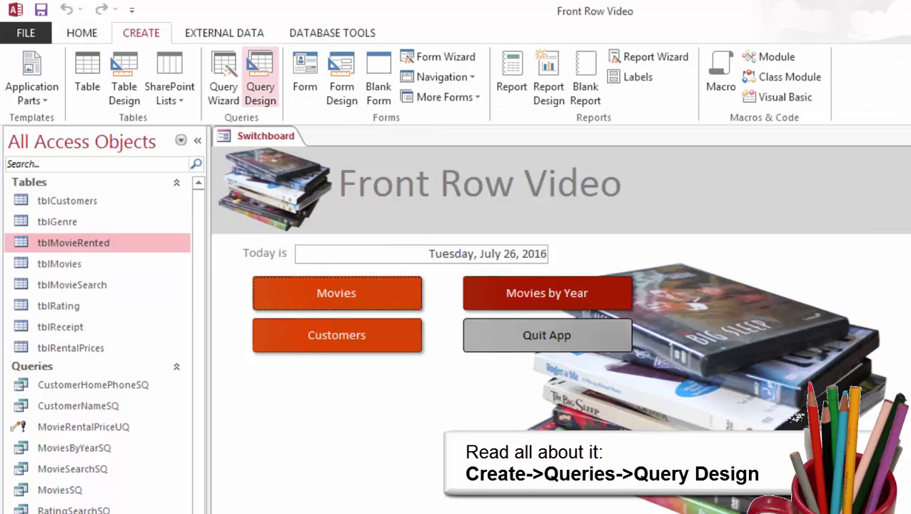
left_click(260, 80)
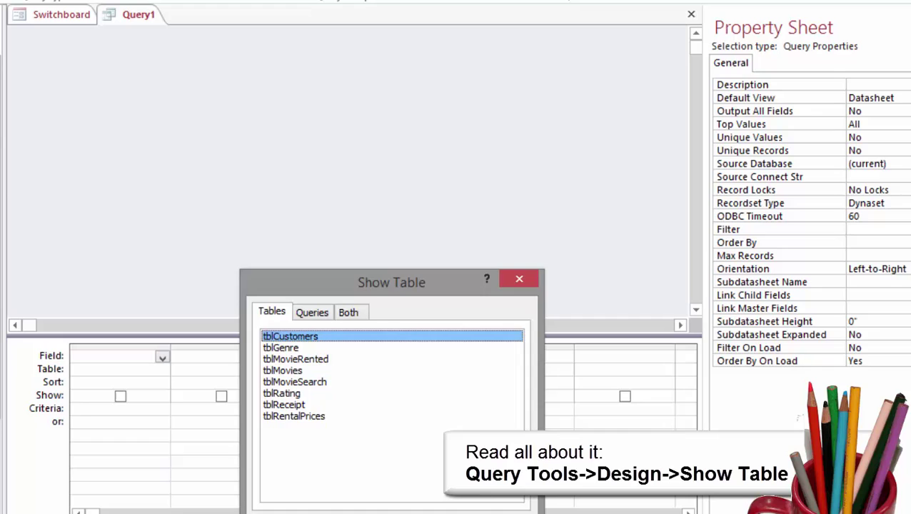
left_click_drag(391, 282, 290, 119)
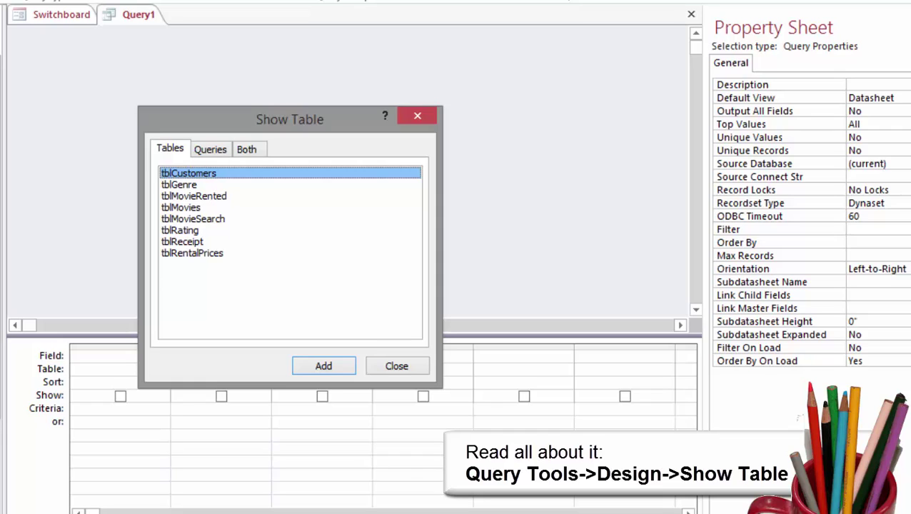
double_click(193, 196)
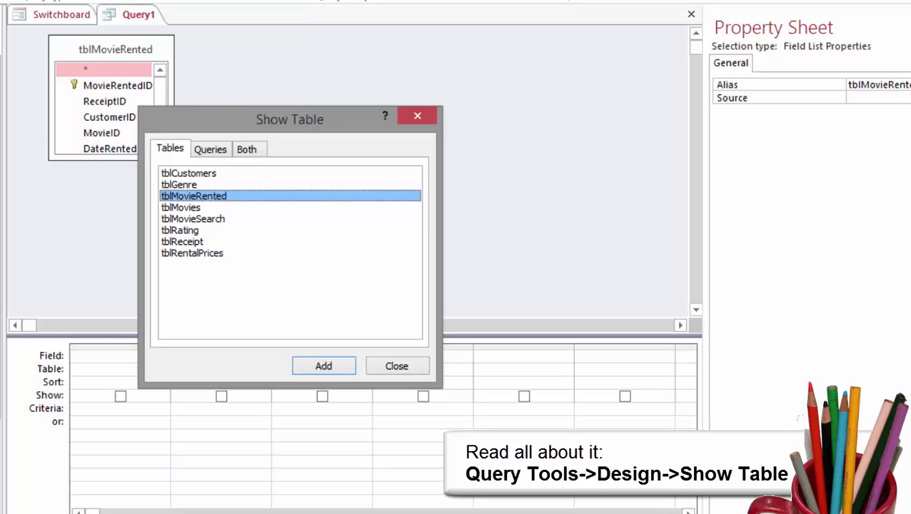
left_click(189, 172)
key("Return")
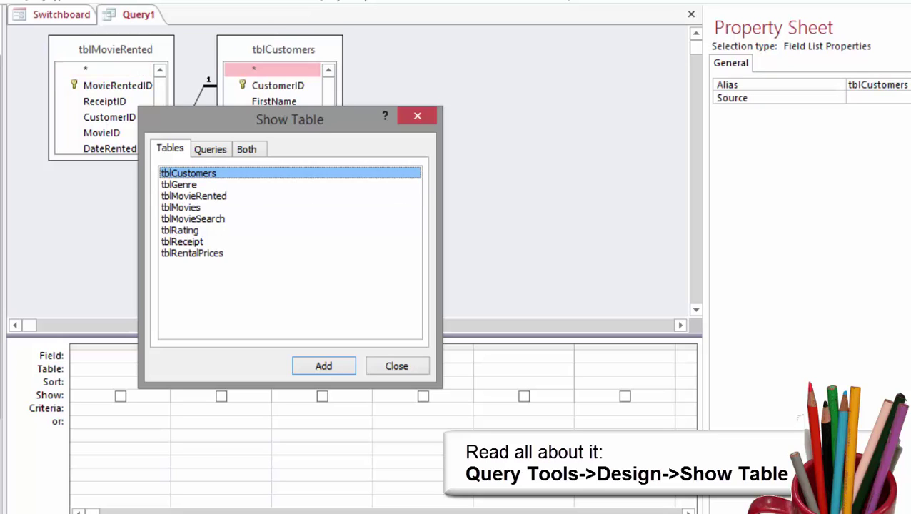
Add the tblMovies and tblRentalPrices tables to the query and close the table selection dialog.
key("Down")
key("Down")
key("Down")
key("Return")
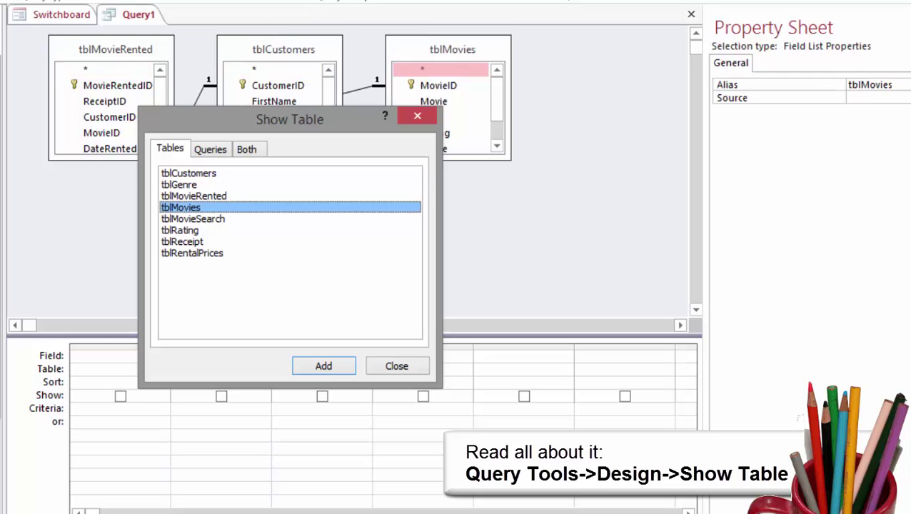
key("Down")
key("Down")
key("Down")
key("Down")
key("Return")
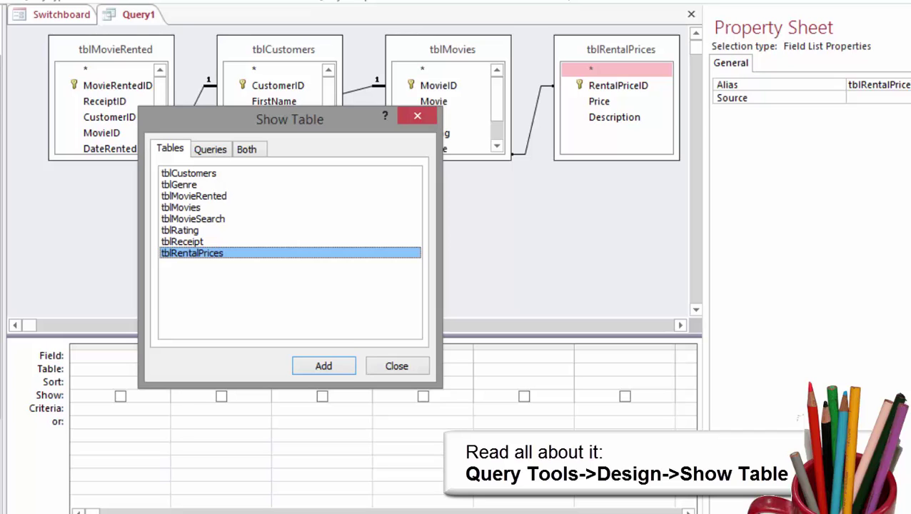
key("Tab")
key("Tab")
key("Return")
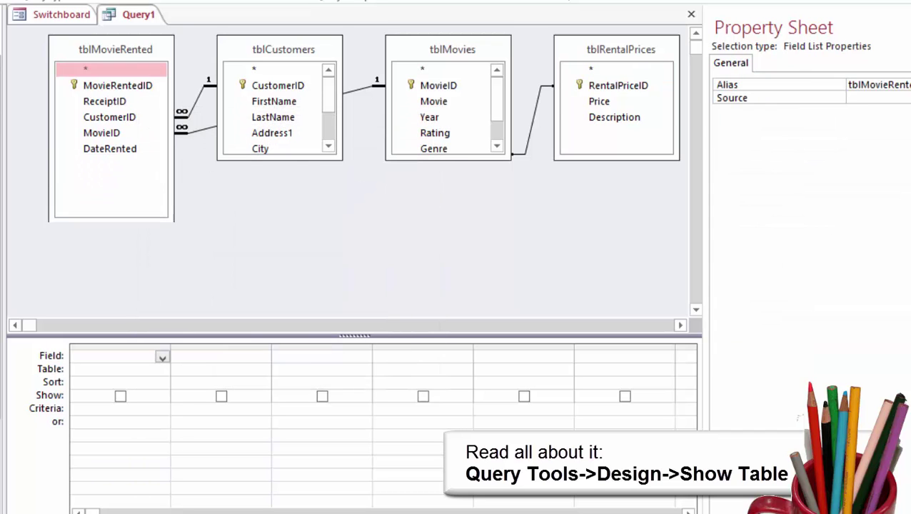
Lengthen the tblCustomers and tblMovies field lists so that all their fields are shown.
key("Tab")
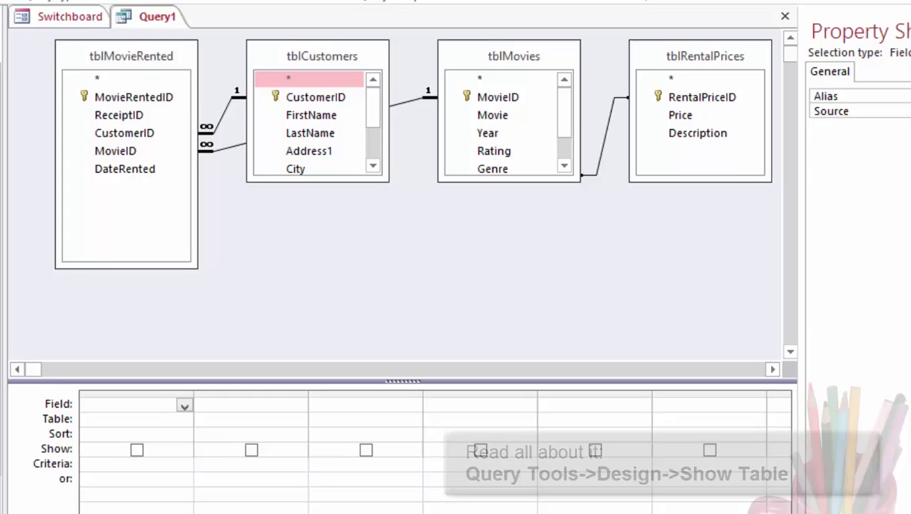
left_click_drag(326, 187, 327, 275)
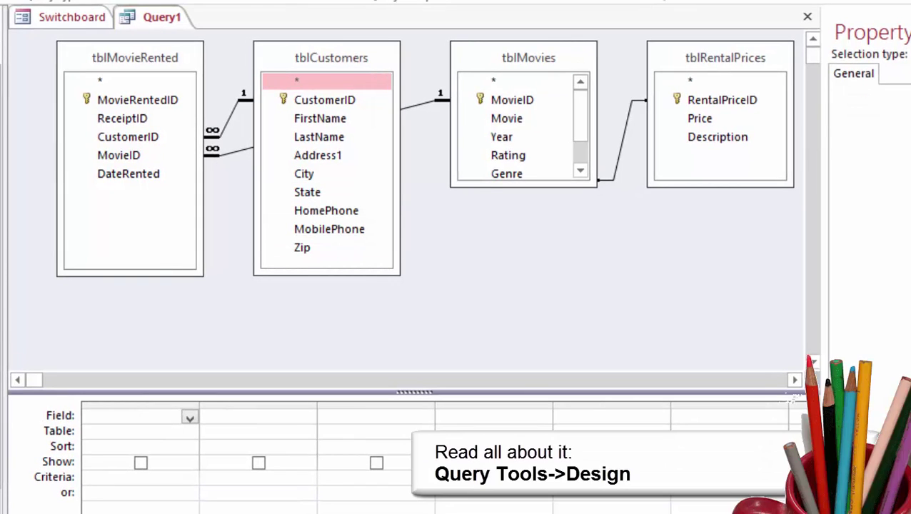
left_click_drag(523, 187, 523, 277)
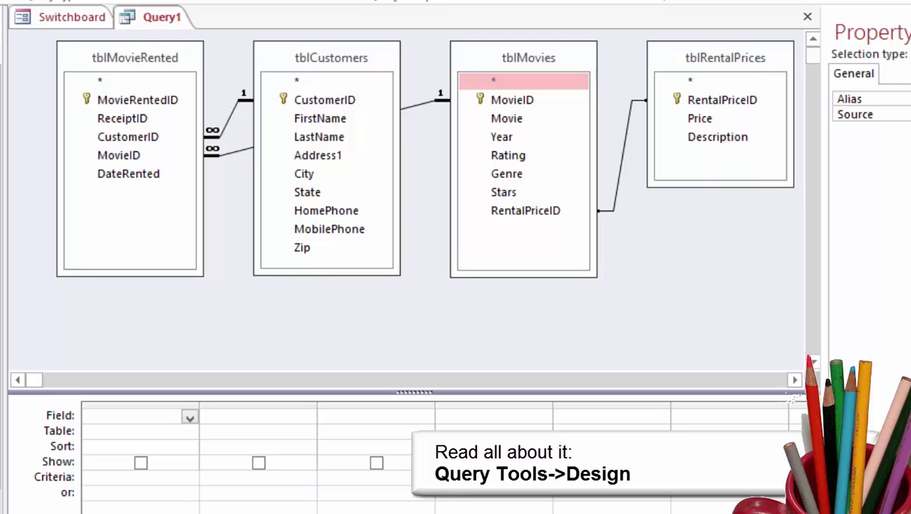
Examine the CustomerID, MovieID and RentalPriceID fields that join the query's tables.
left_click(128, 137)
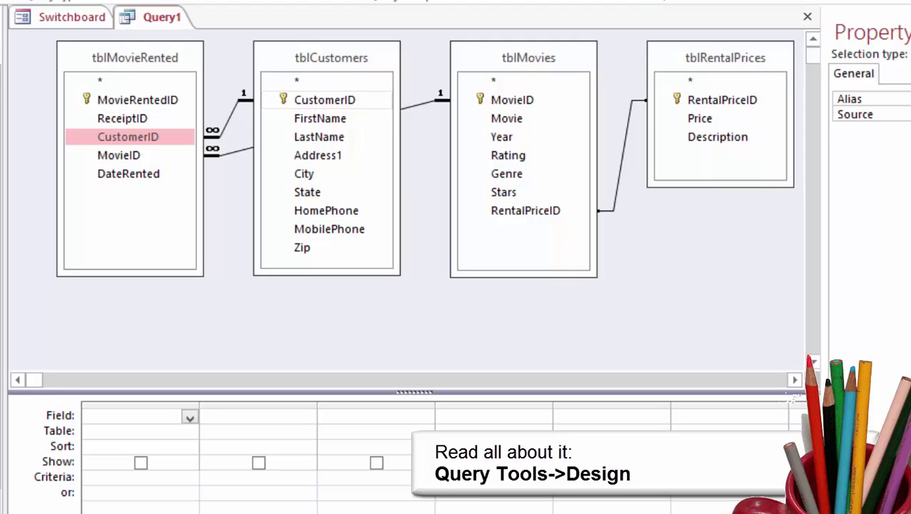
left_click(325, 100)
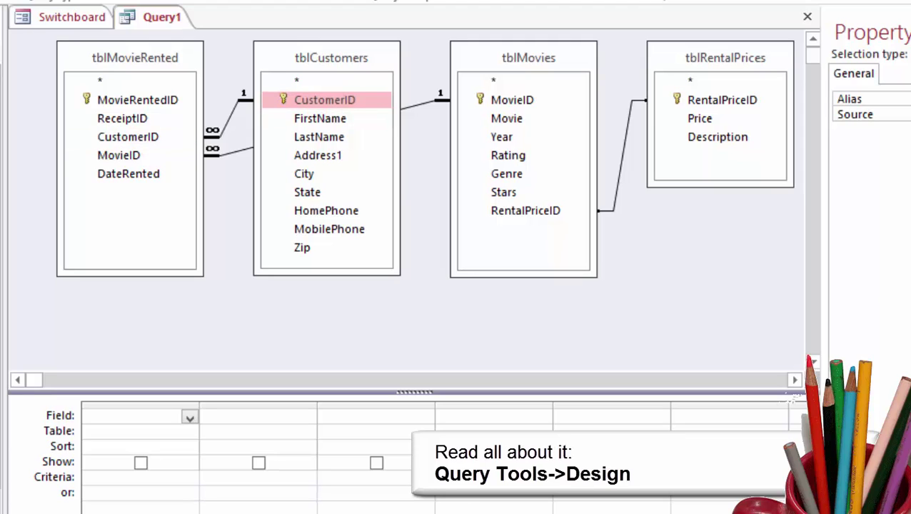
left_click(118, 155)
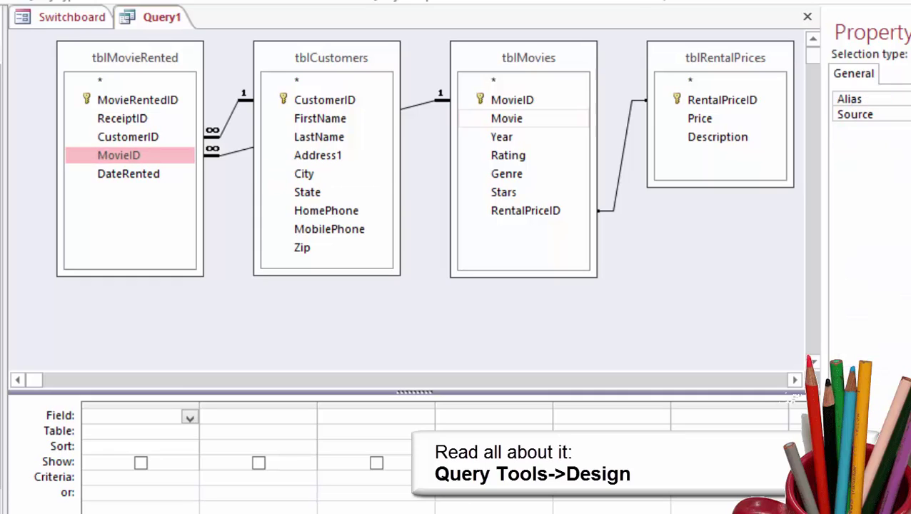
left_click(512, 100)
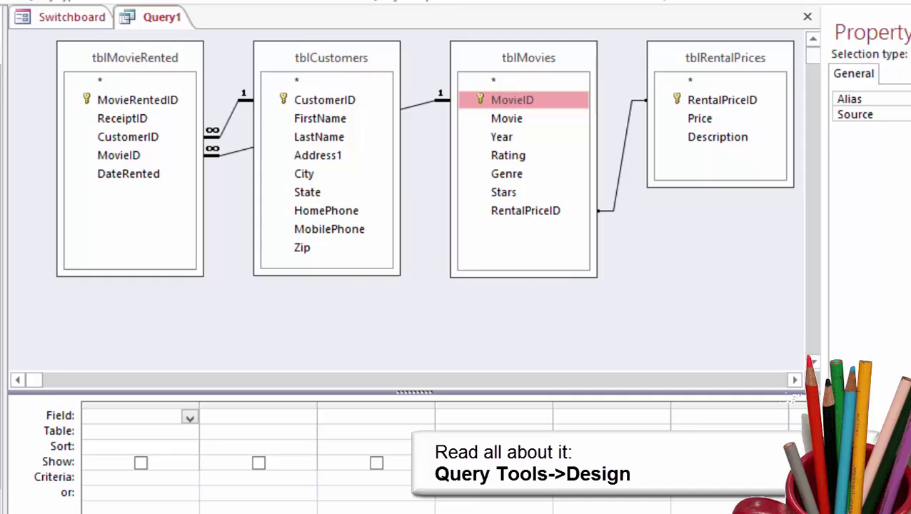
left_click(525, 210)
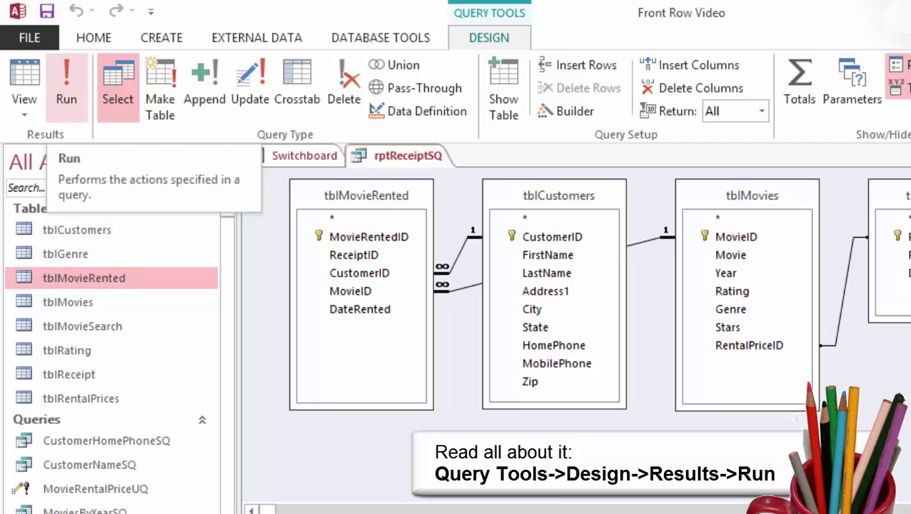
Run the rptReceiptSQ query and fit the Movie column to its longest title, returning to Design View.
left_click(67, 90)
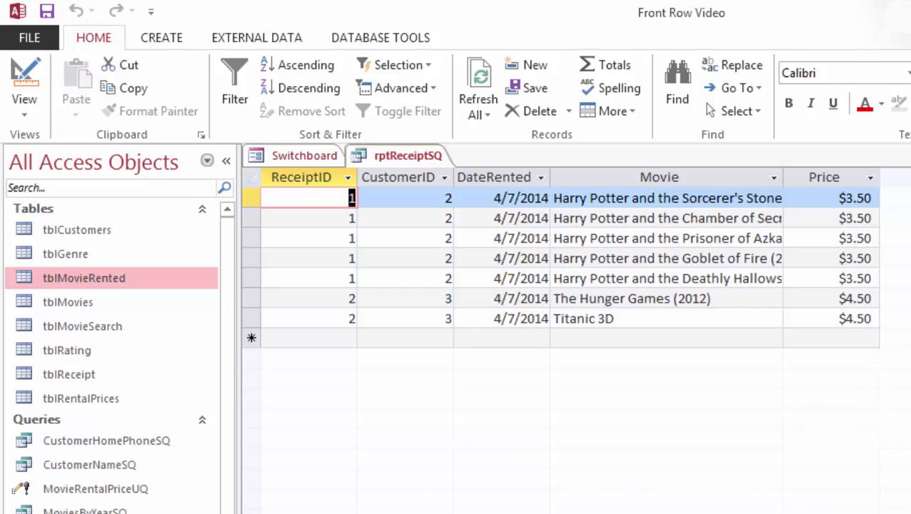
double_click(783, 177)
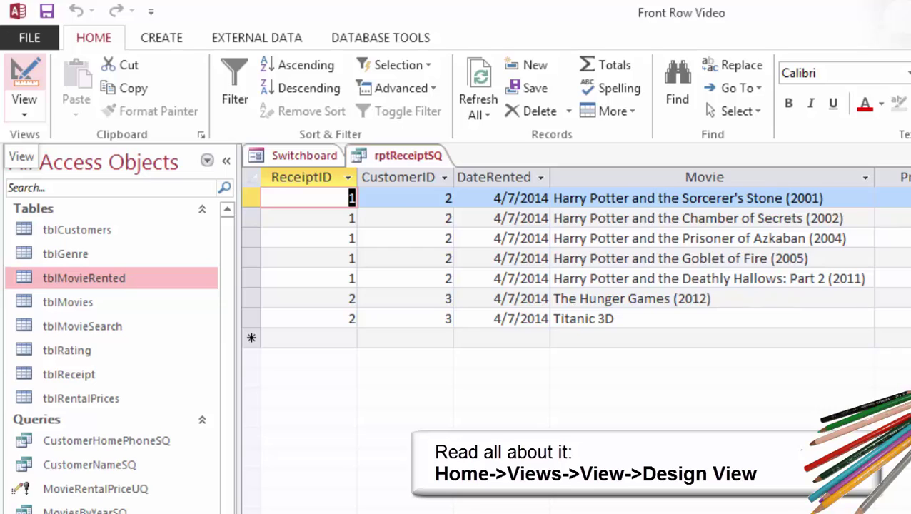
left_click(24, 80)
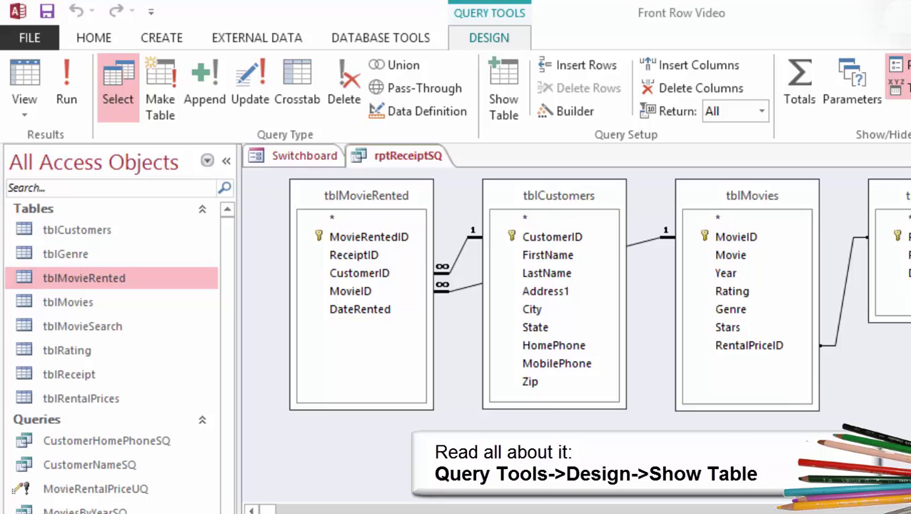
Replace the tblCustomers table in the query design with the CustomerNameSQ query and close the table selection dialog.
left_click(552, 237)
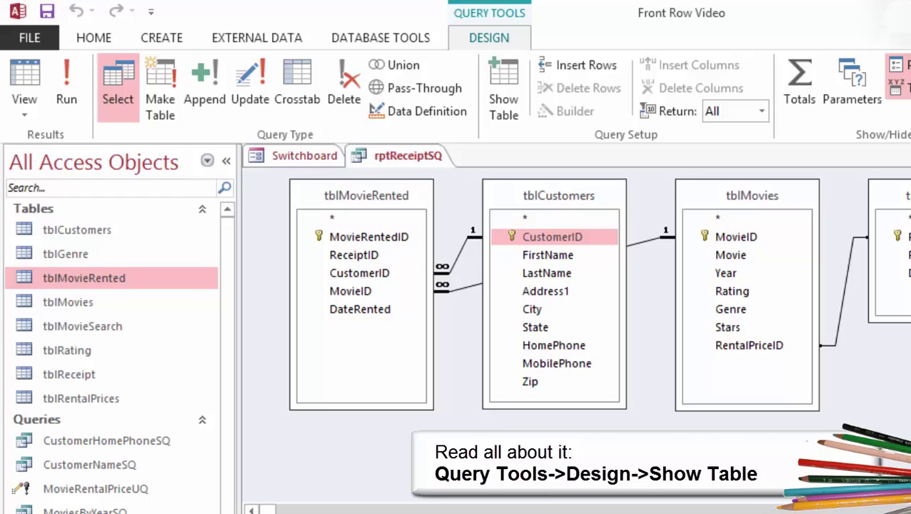
key("Delete")
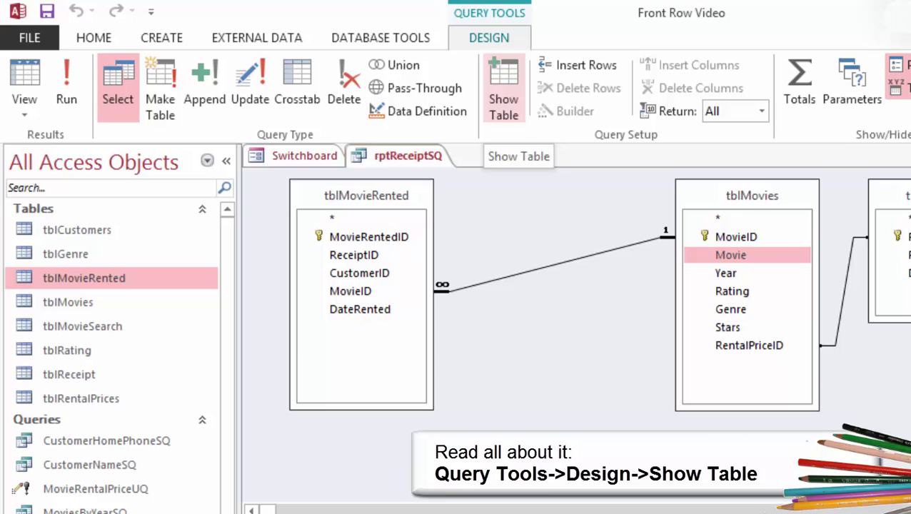
left_click(503, 89)
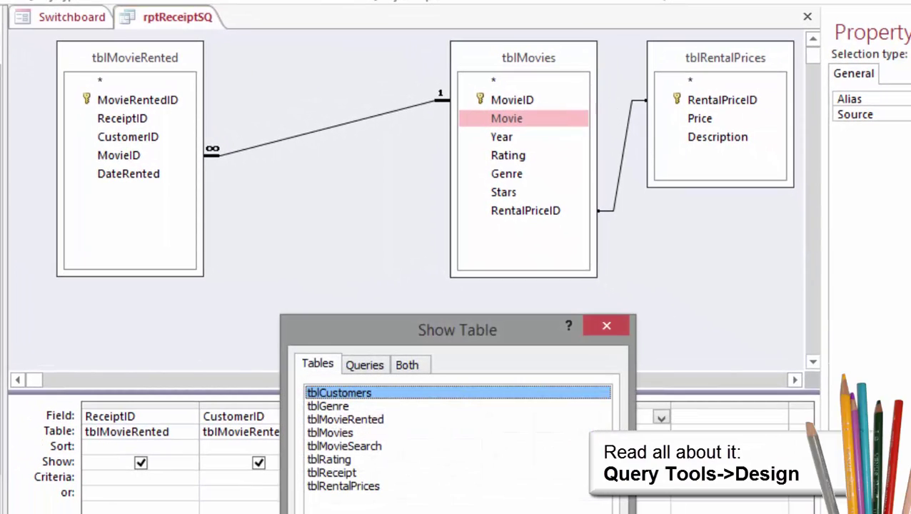
left_click_drag(456, 329, 383, 197)
left_click(290, 232)
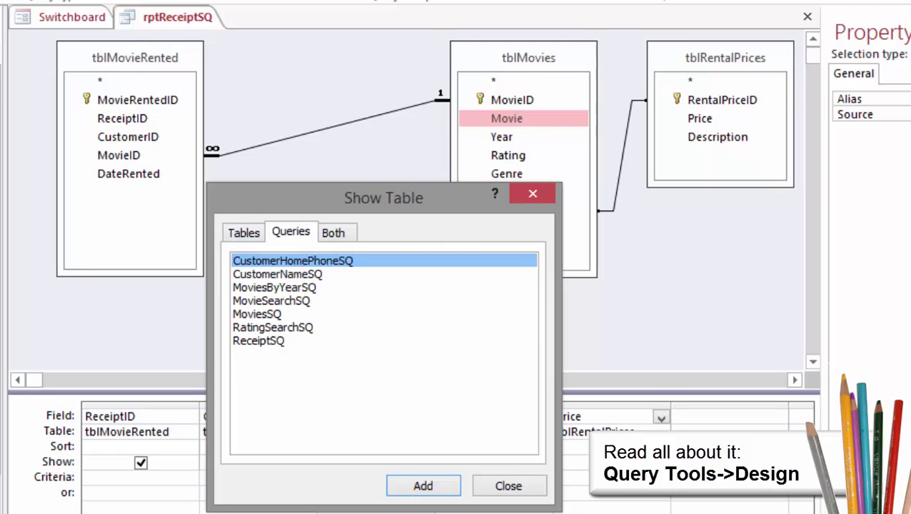
left_click(277, 274)
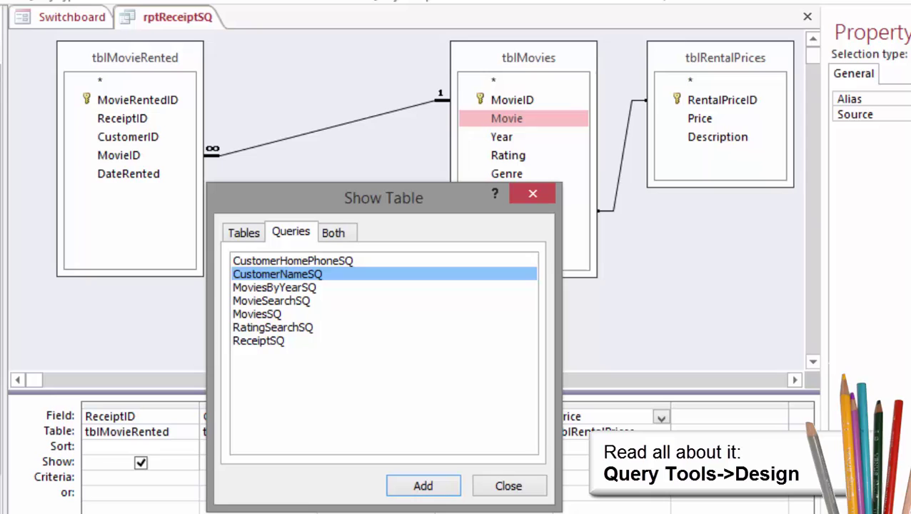
left_click(422, 485)
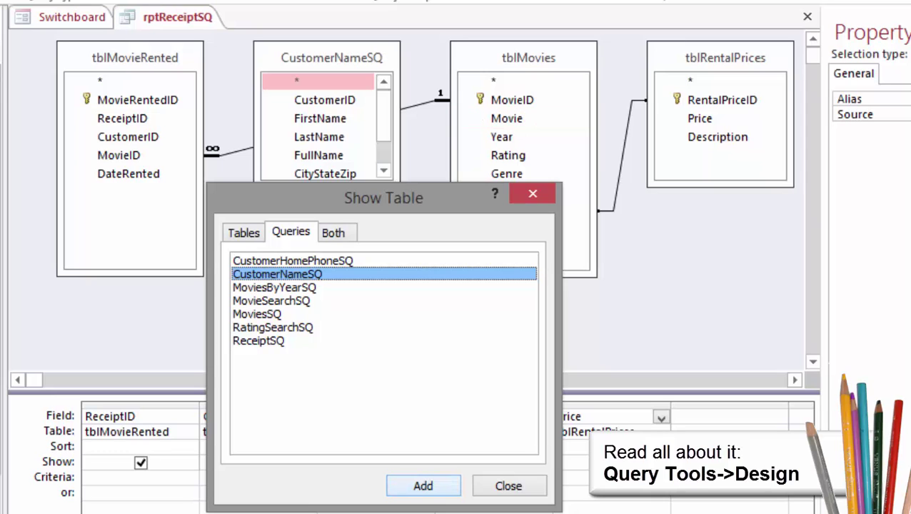
left_click(508, 485)
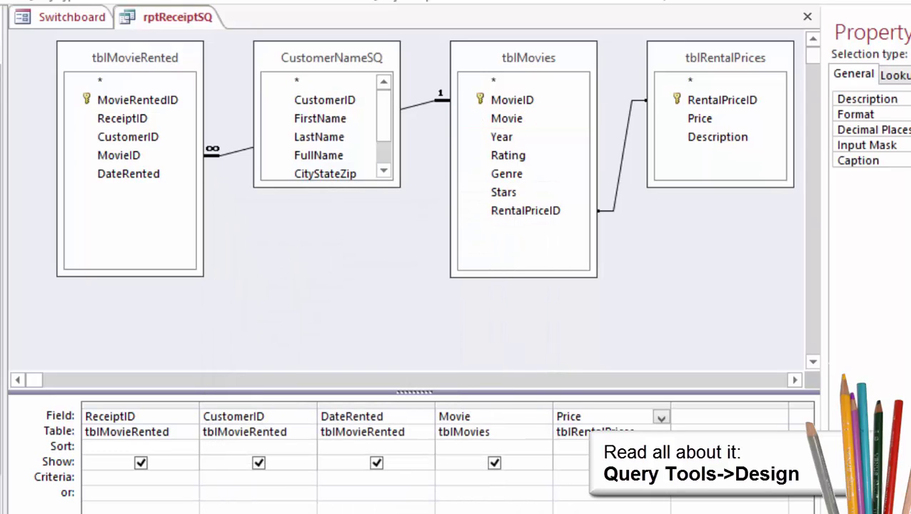
Lengthen the CustomerNameSQ field list to show all its fields and join its CustomerID to CustomerID in tblMovieRented.
left_click_drag(327, 186, 326, 282)
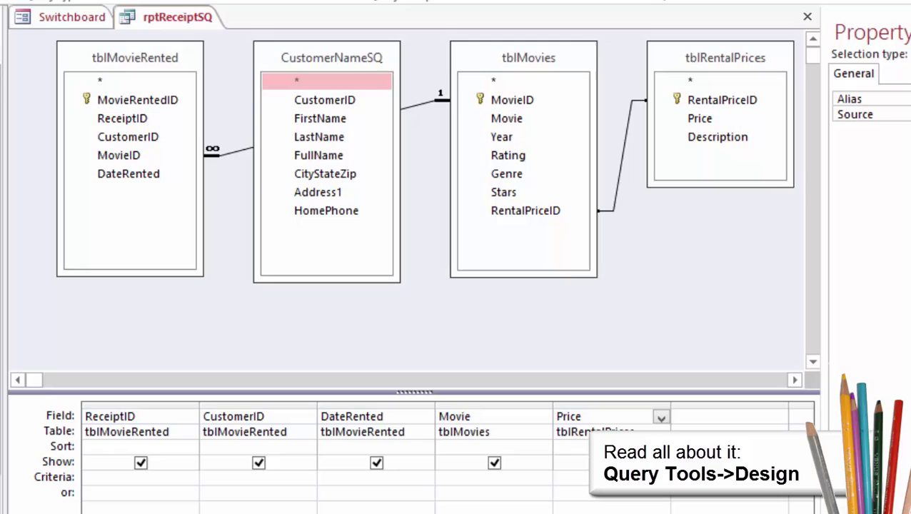
left_click(139, 140)
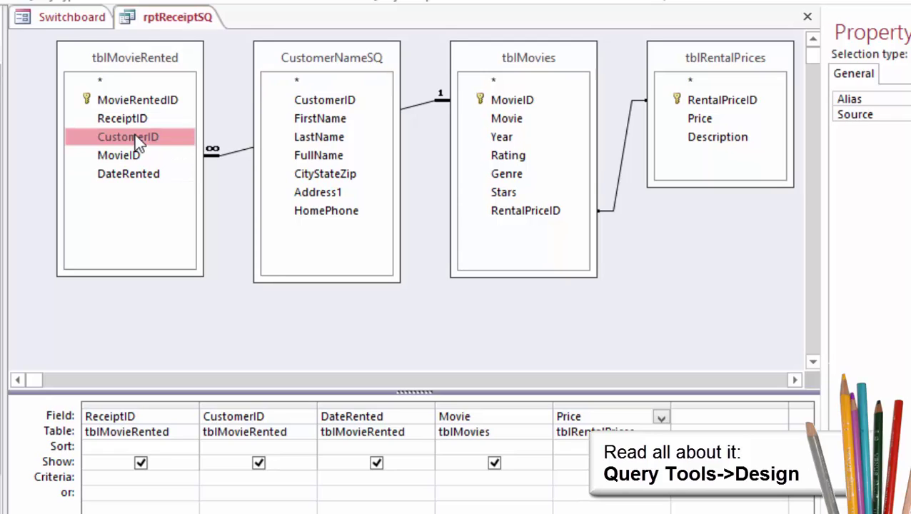
left_click_drag(135, 138, 325, 104)
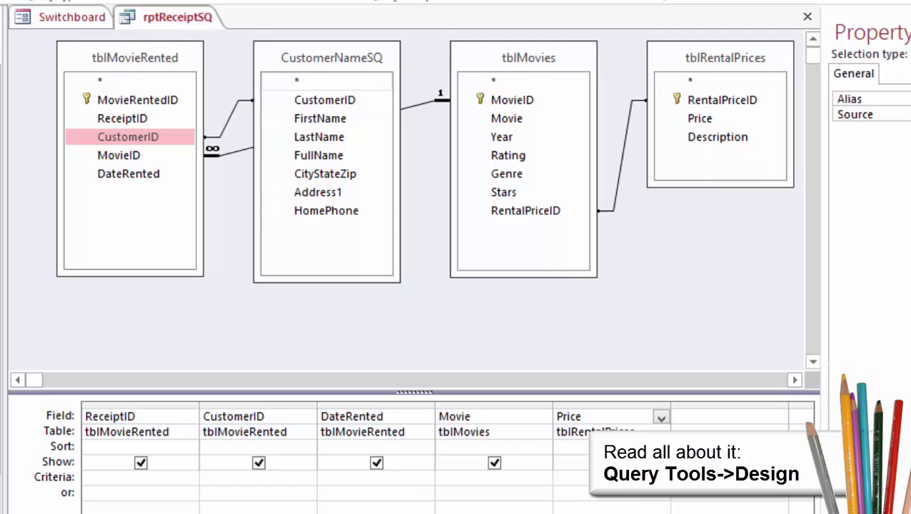
left_click(327, 81)
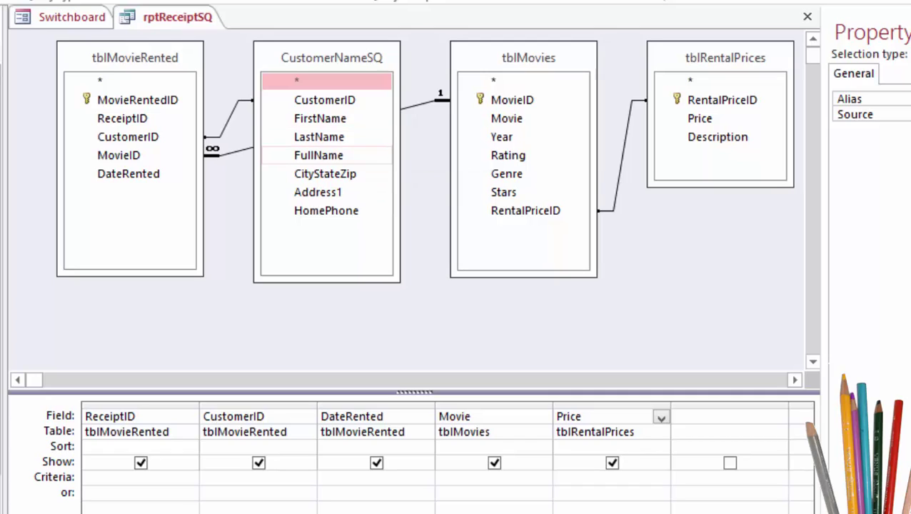
Add the FullName, Address1, CityStateZip and HomePhone fields from CustomerNameSQ to the query grid.
left_click(319, 155)
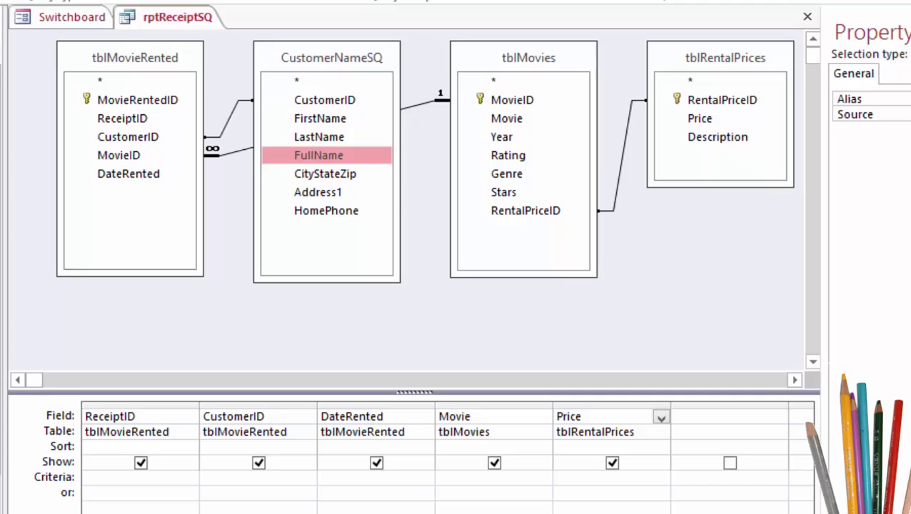
double_click(318, 155)
double_click(318, 192)
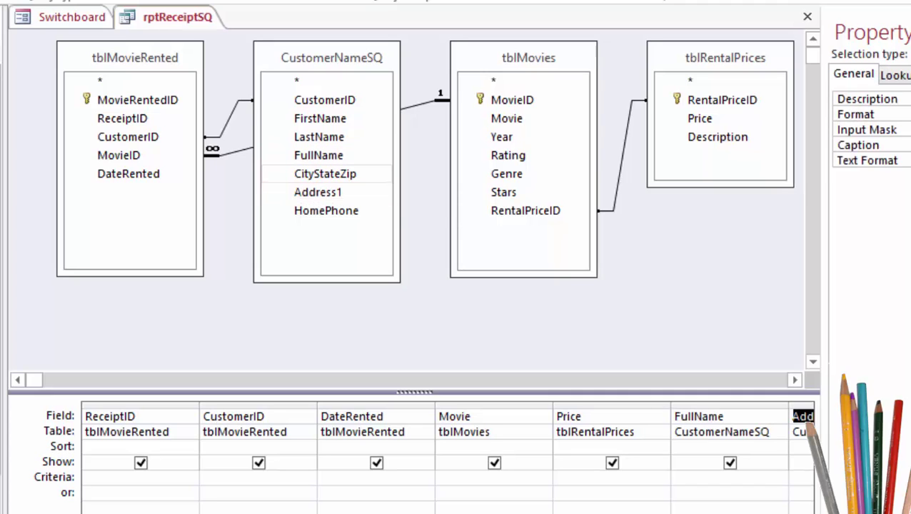
double_click(325, 174)
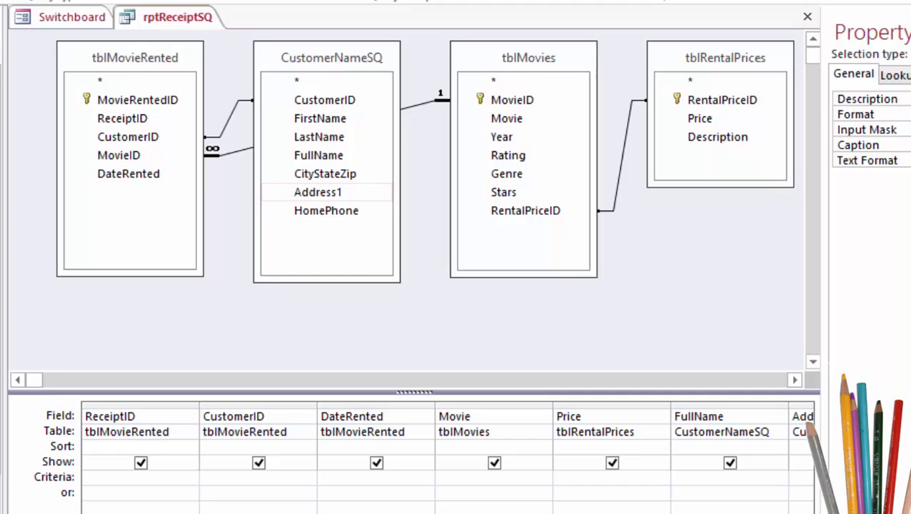
left_click(326, 211)
double_click(326, 211)
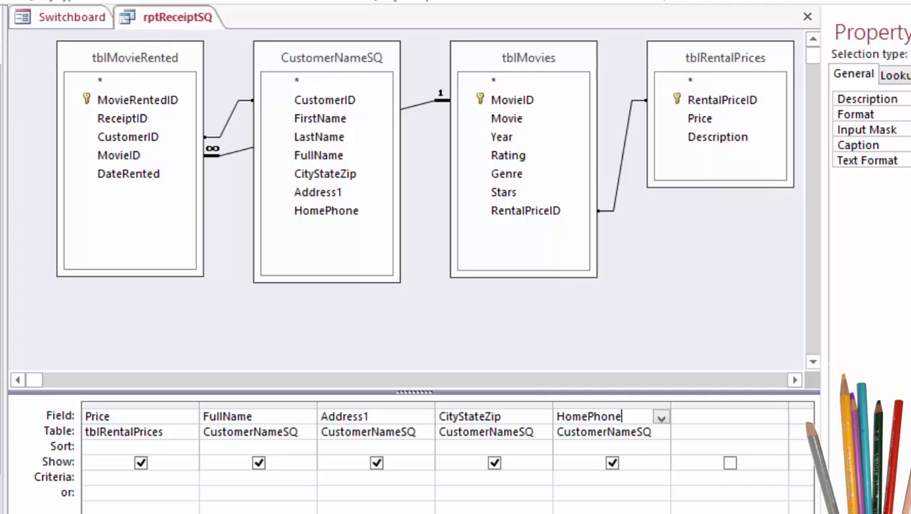
scroll(448, 457, "left", 4)
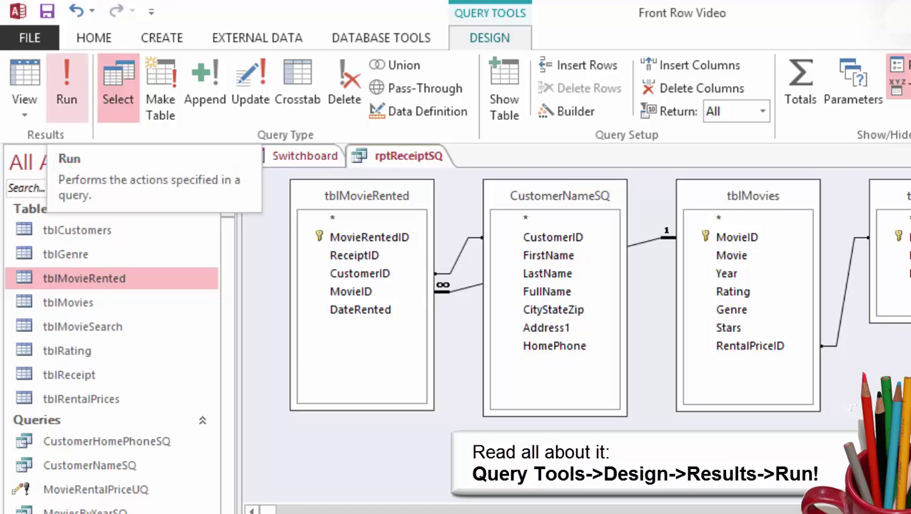
Run the rptReceiptSQ query to check its records with the added customer fields and return to Design View.
left_click(66, 90)
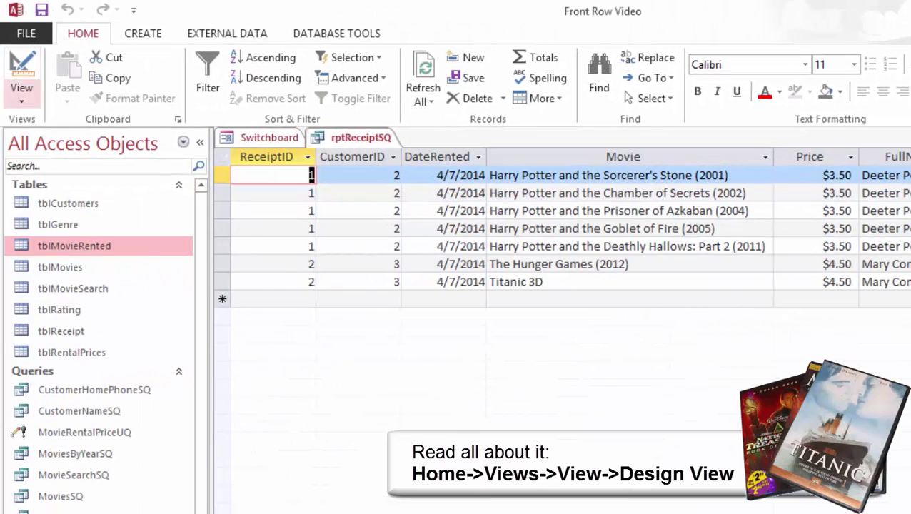
left_click(22, 99)
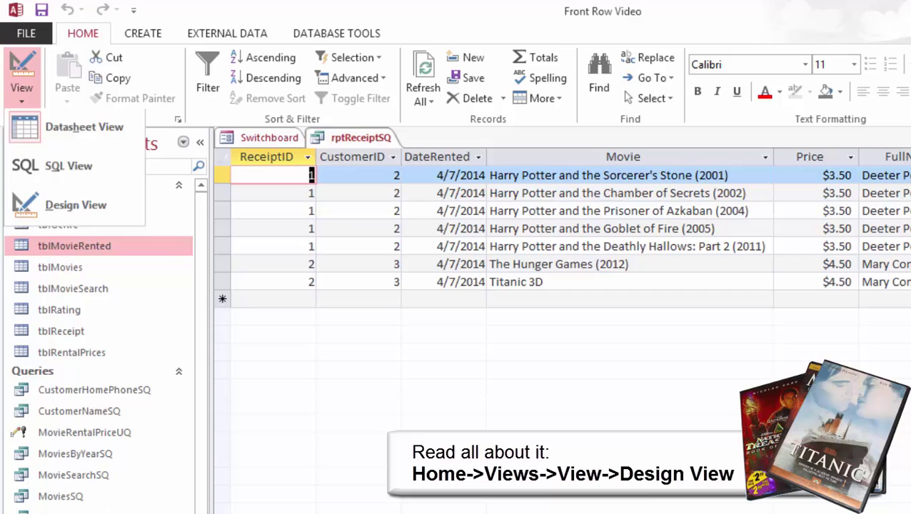
left_click(57, 205)
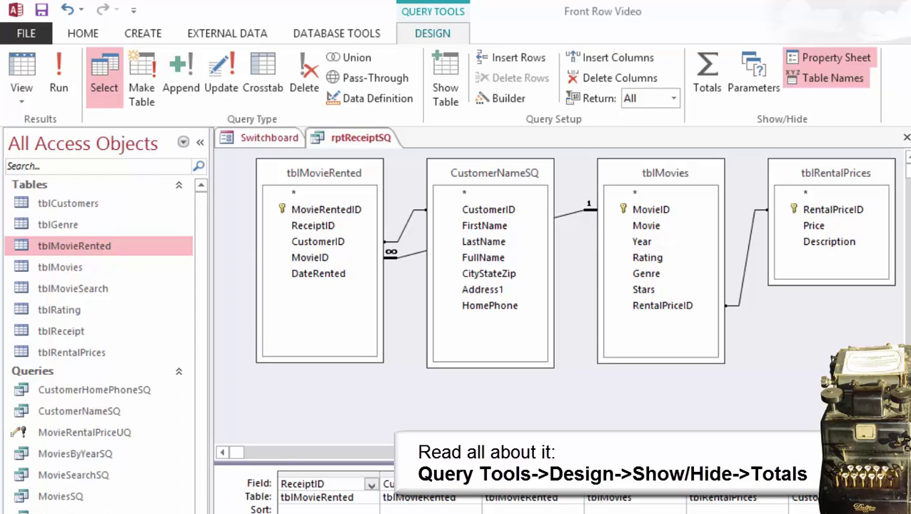
Turn on the query's Totals row and set the Movie field's total to Count.
left_click(706, 79)
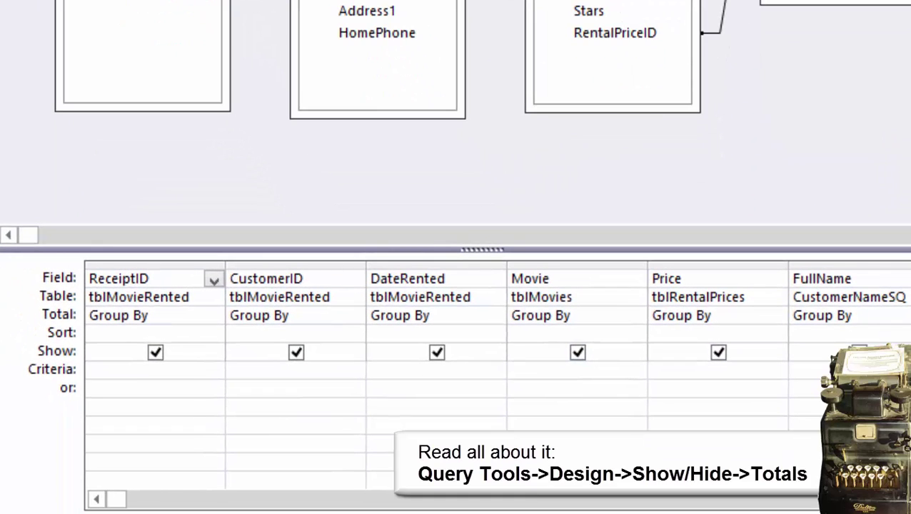
left_click(575, 335)
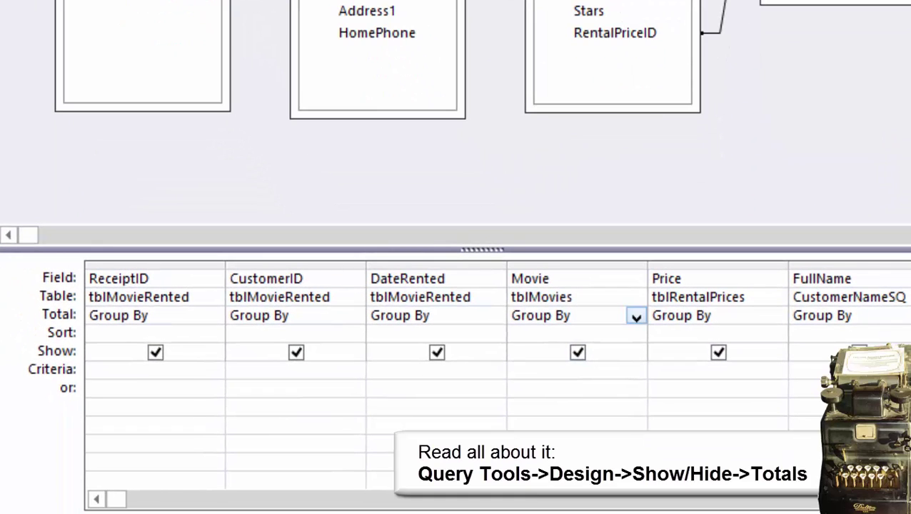
left_click(430, 314)
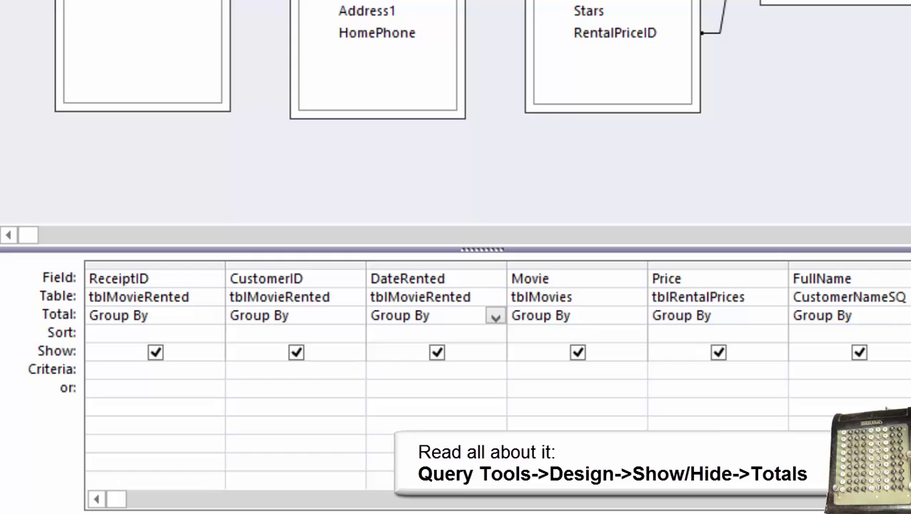
left_click(569, 315)
left_click(636, 316)
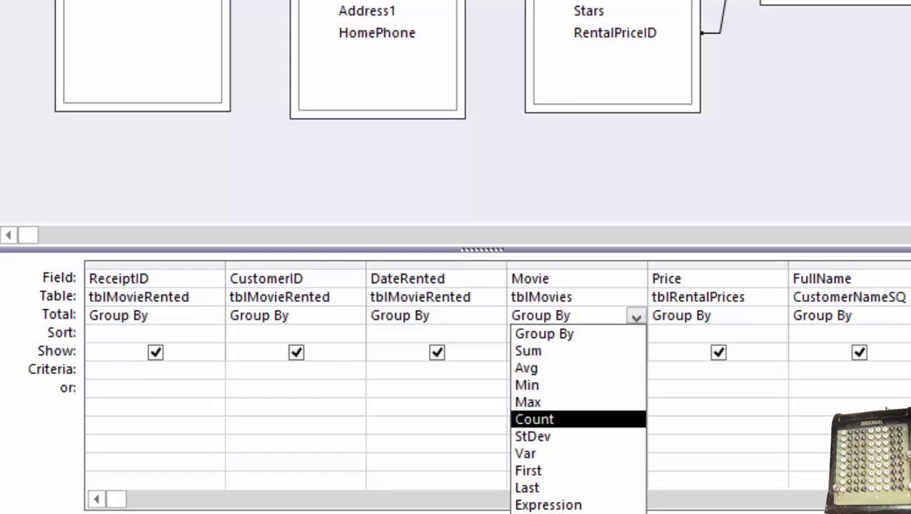
left_click(578, 419)
left_click(550, 315)
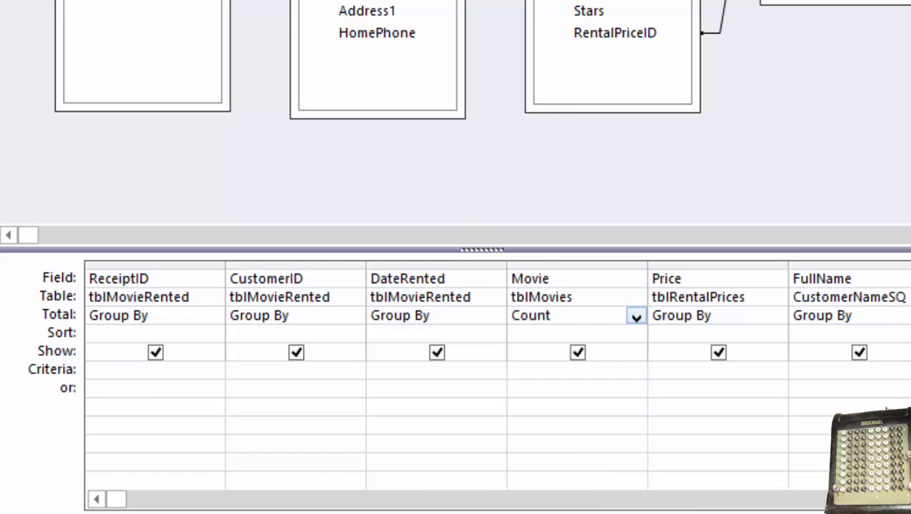
Set the Price field's total to Sum.
left_click(711, 315)
left_click(777, 316)
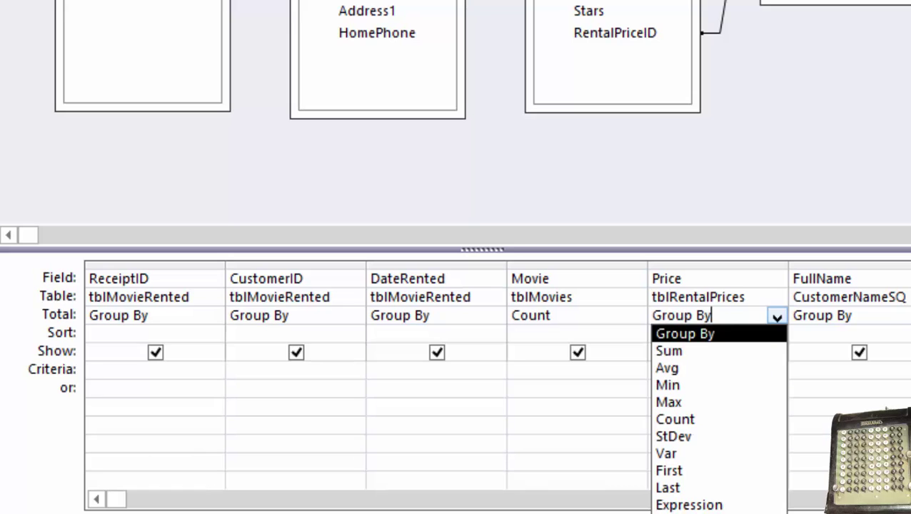
key("Down")
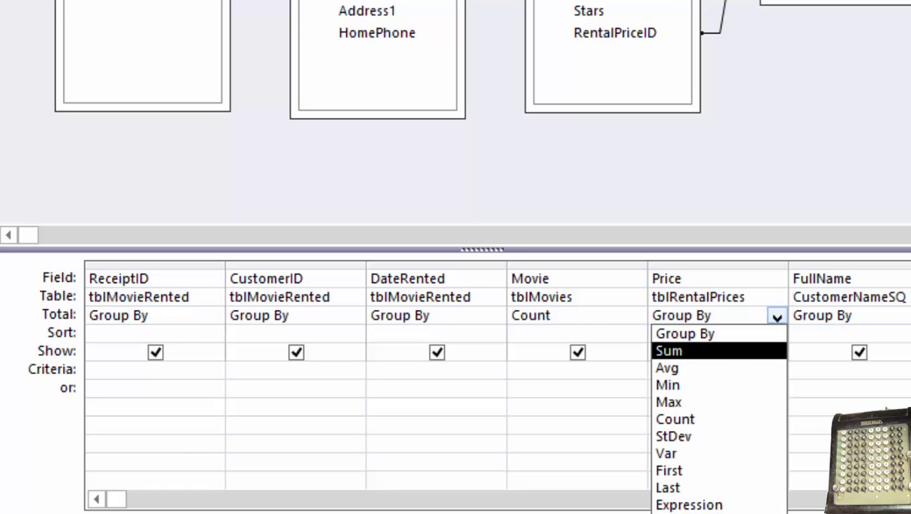
key("Return")
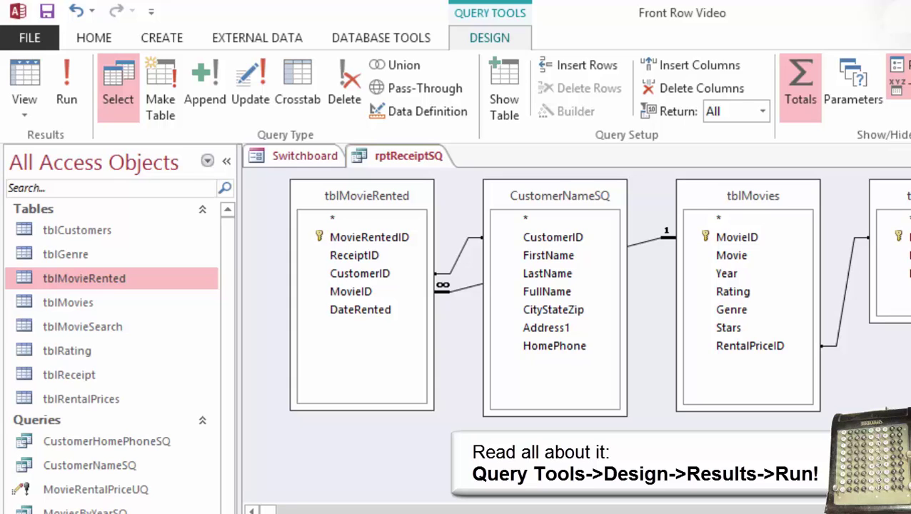
Run the totals query to view the grouped receipts and close rptReceiptSQ.
left_click(66, 89)
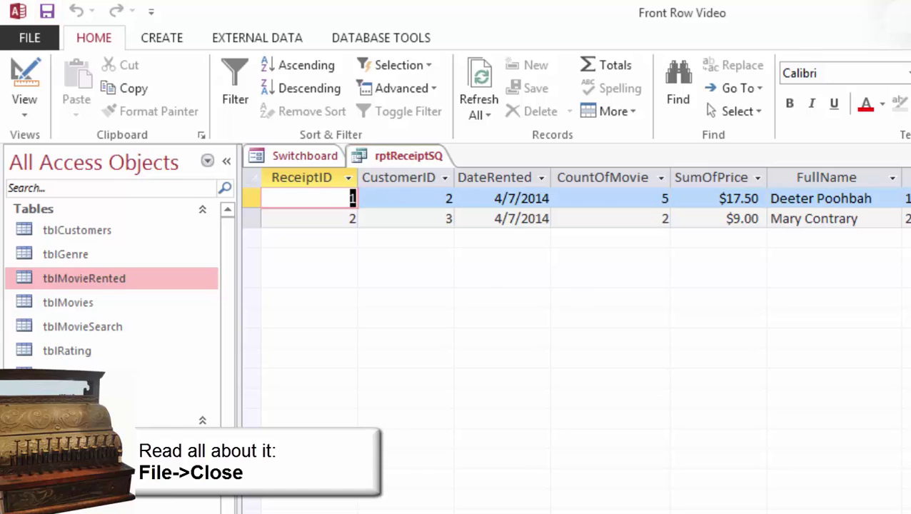
key("ctrl+w")
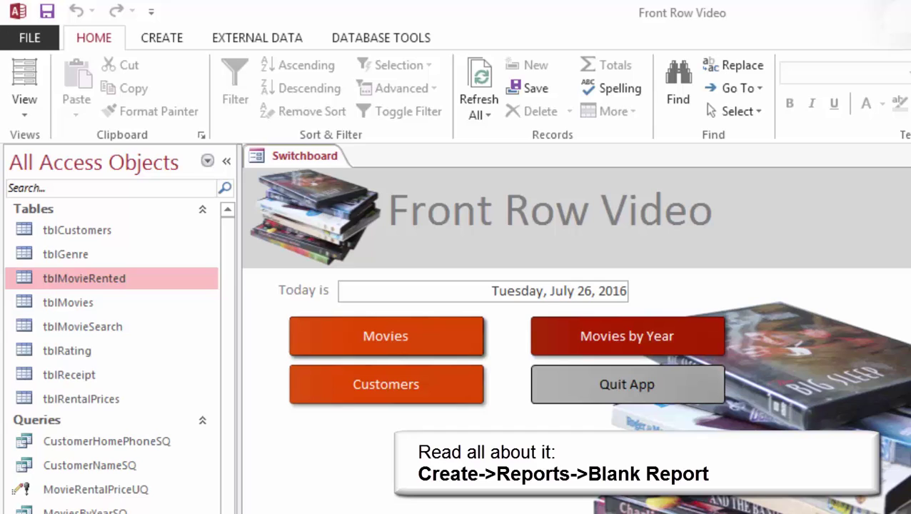
Create a blank report and switch it to Design View.
left_click(162, 38)
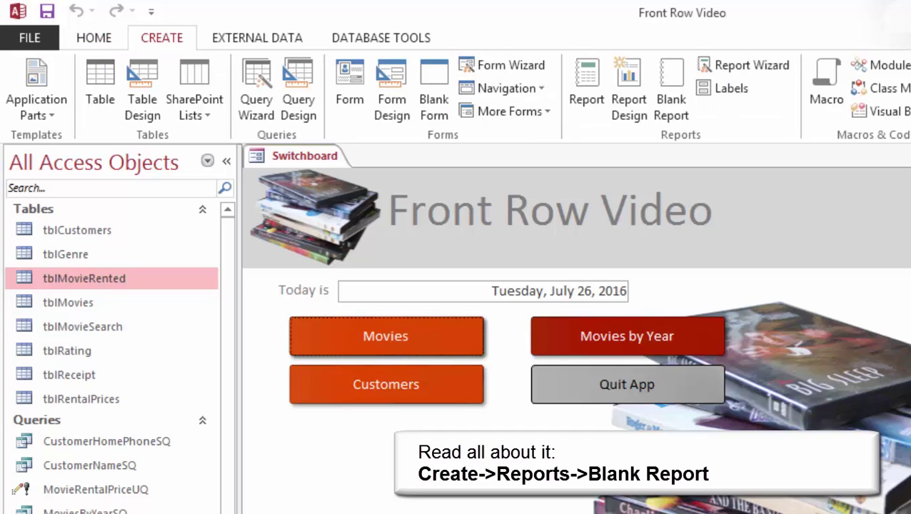
left_click(671, 93)
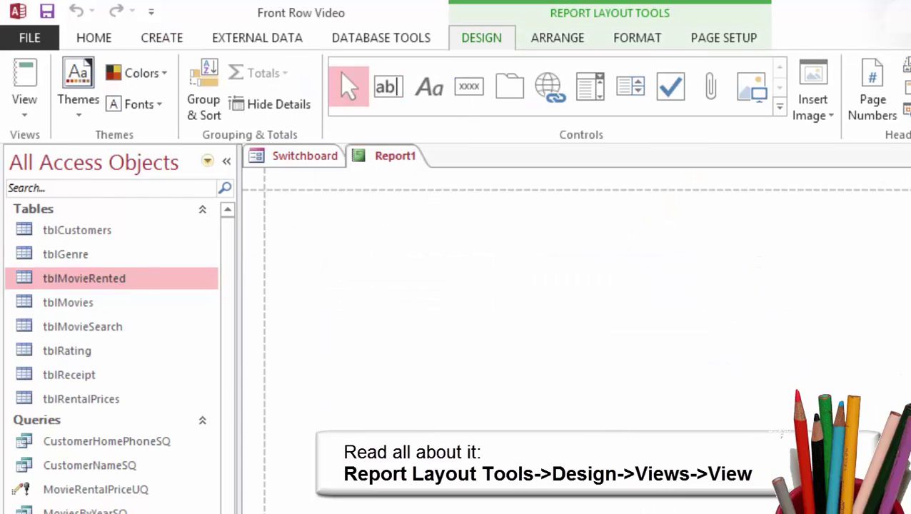
left_click(24, 107)
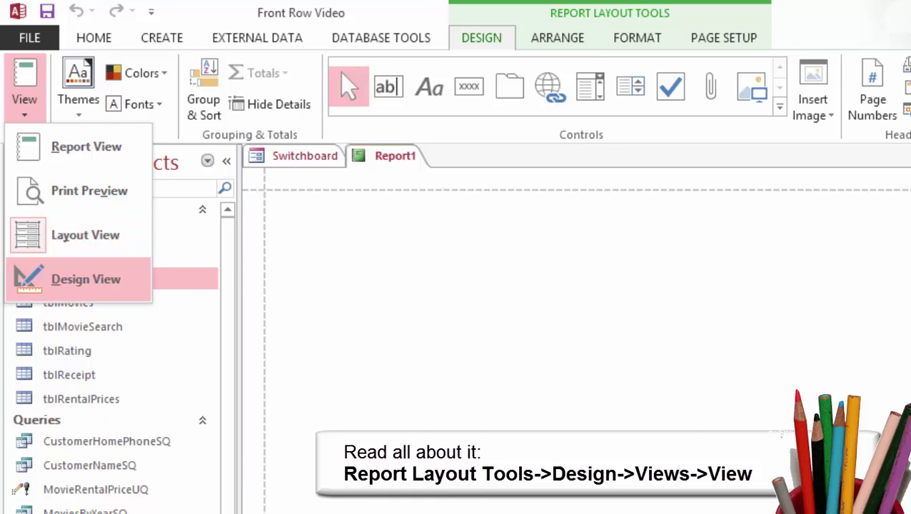
left_click(86, 279)
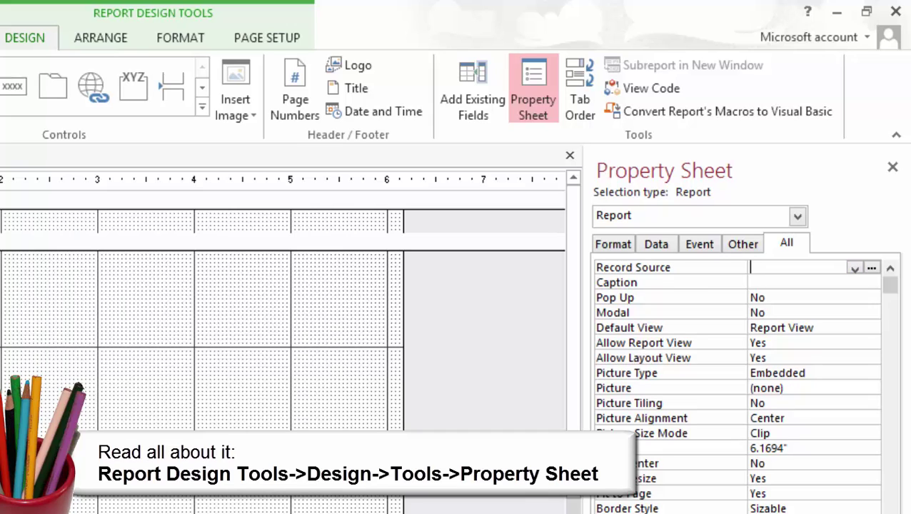
Set the report's record source to the rptReceiptSQ query.
left_click(854, 267)
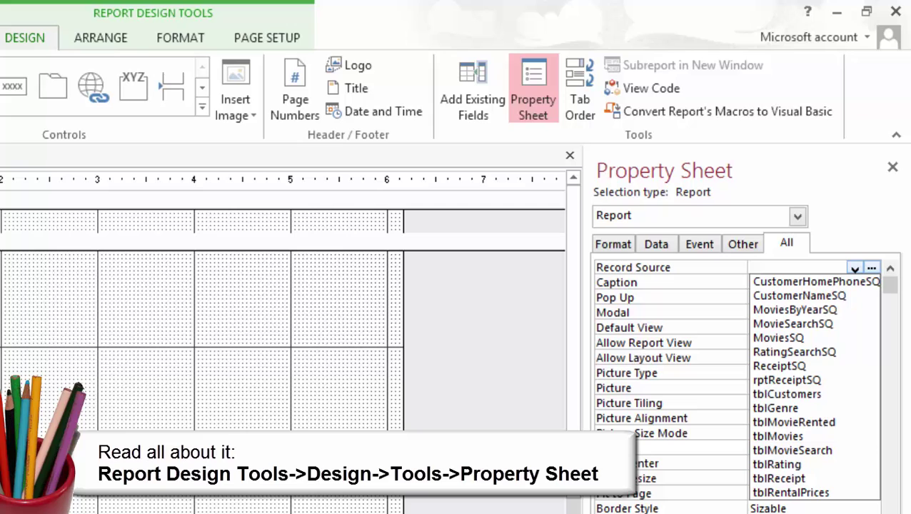
key("Down")
key("Down")
key("Down")
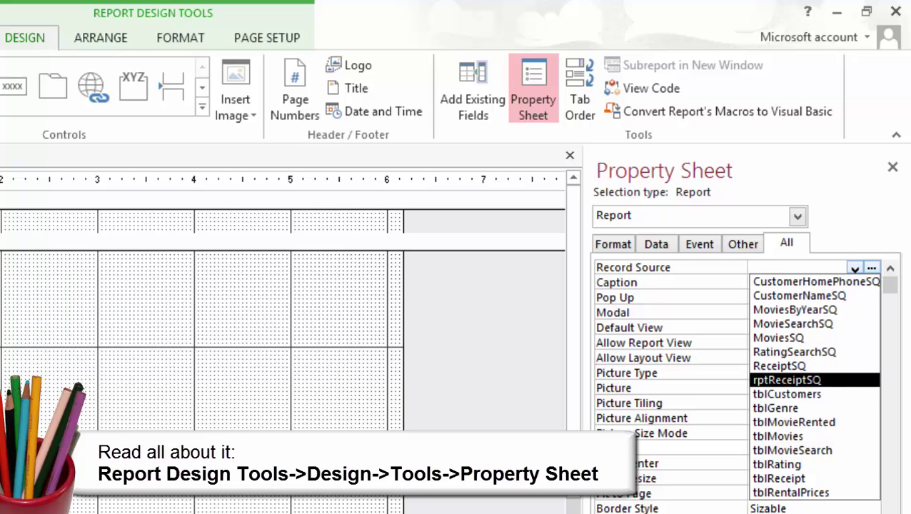
key("Return")
left_click(816, 267)
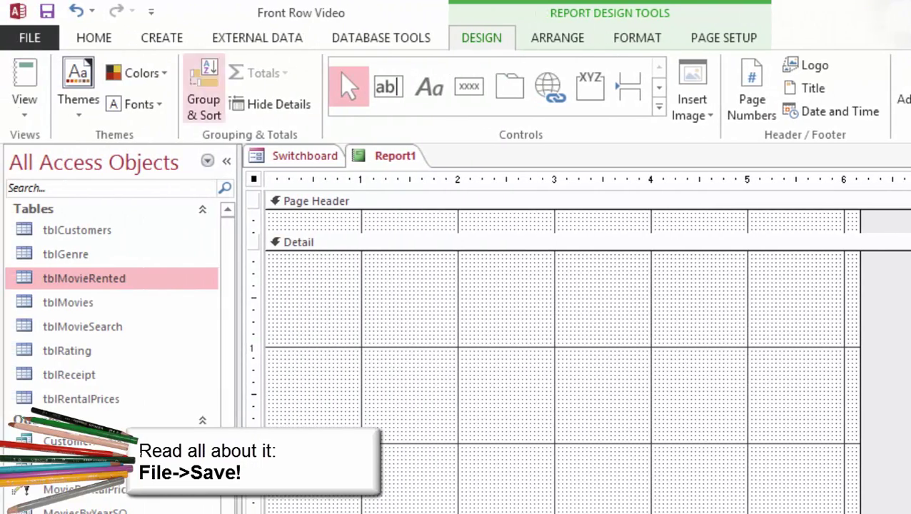
Save the report under the name rptReceipt-POS.
left_click(47, 11)
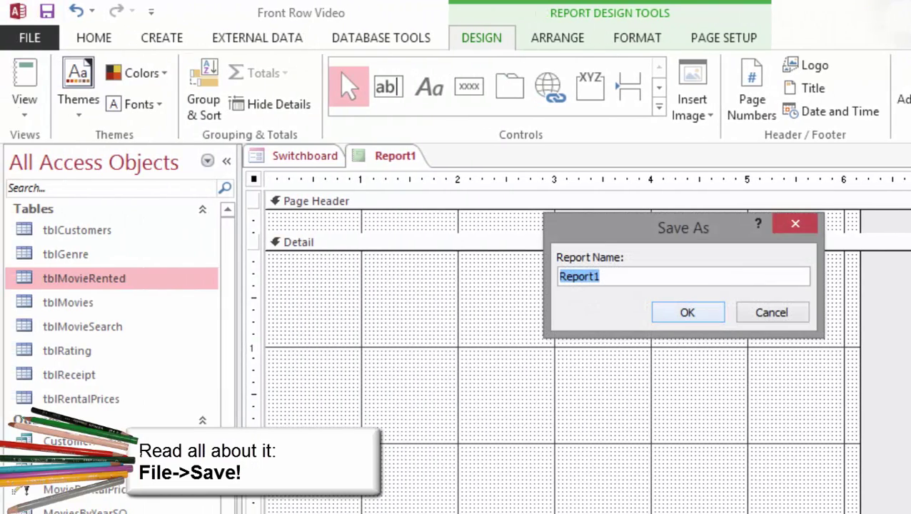
type("r")
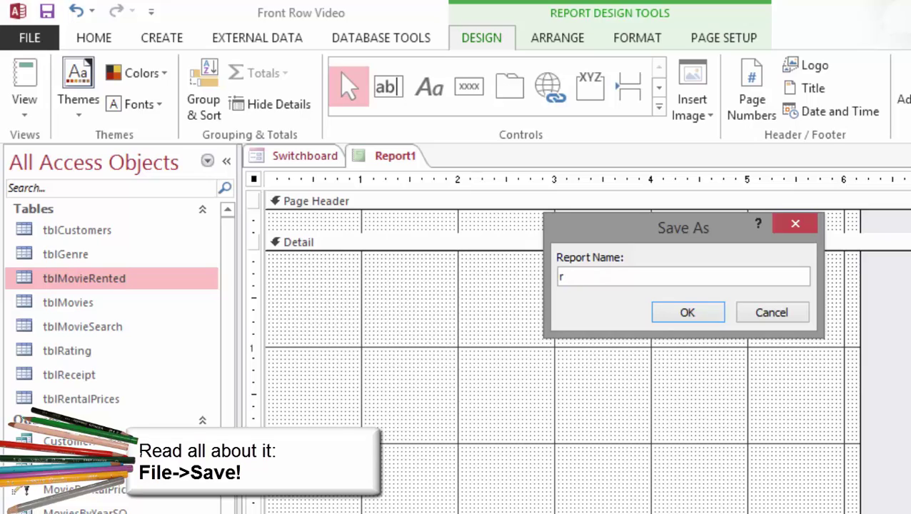
type("ptReceipt-POS")
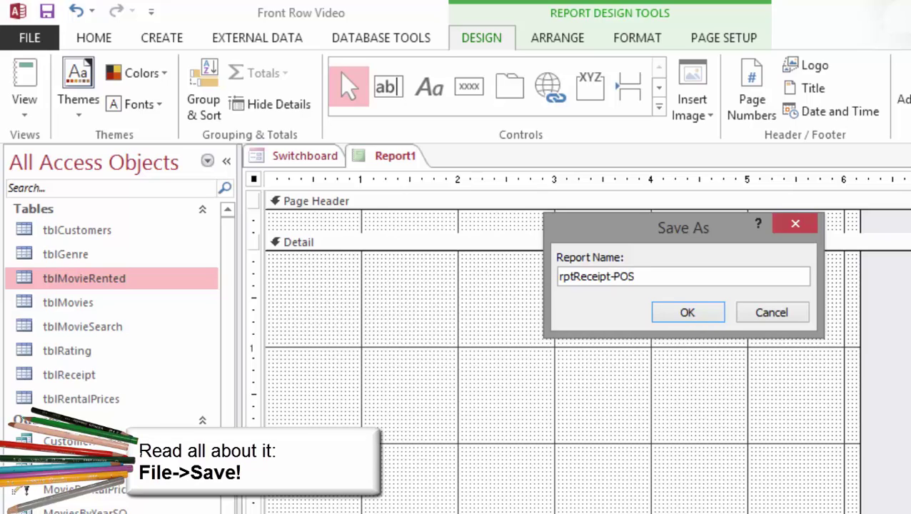
key("Return")
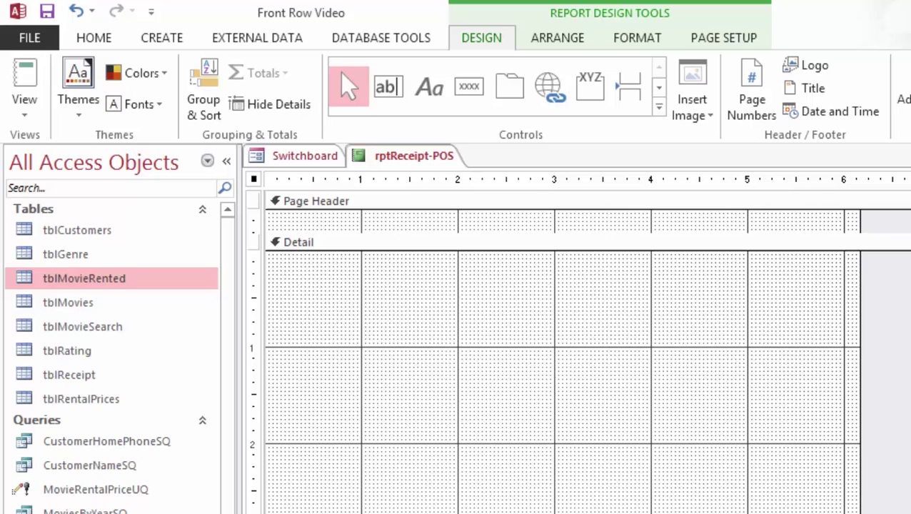
Set the report's overall width to 2 inches in its properties.
left_click(910, 98)
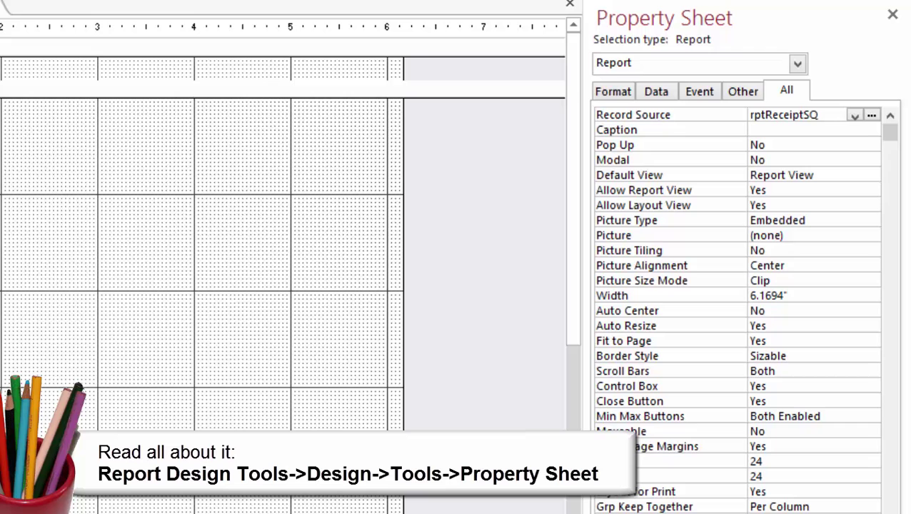
left_click(769, 295)
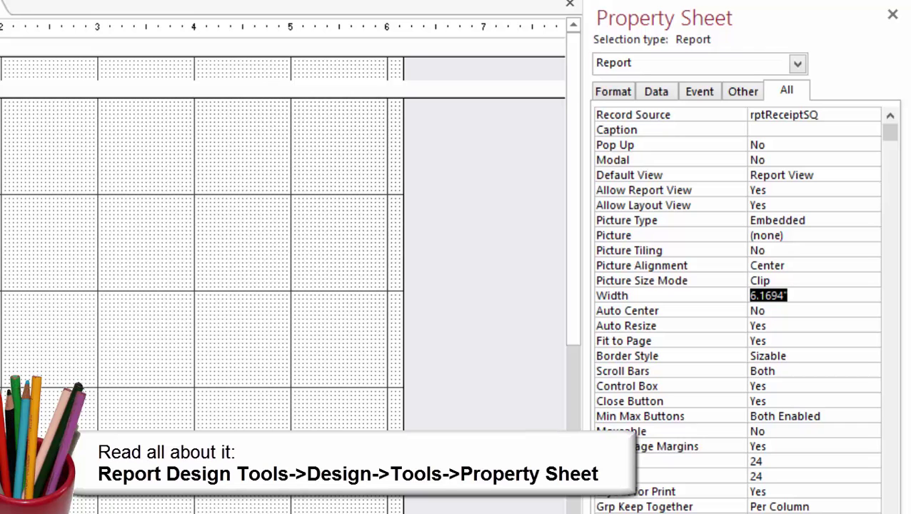
type("2")
key("Return")
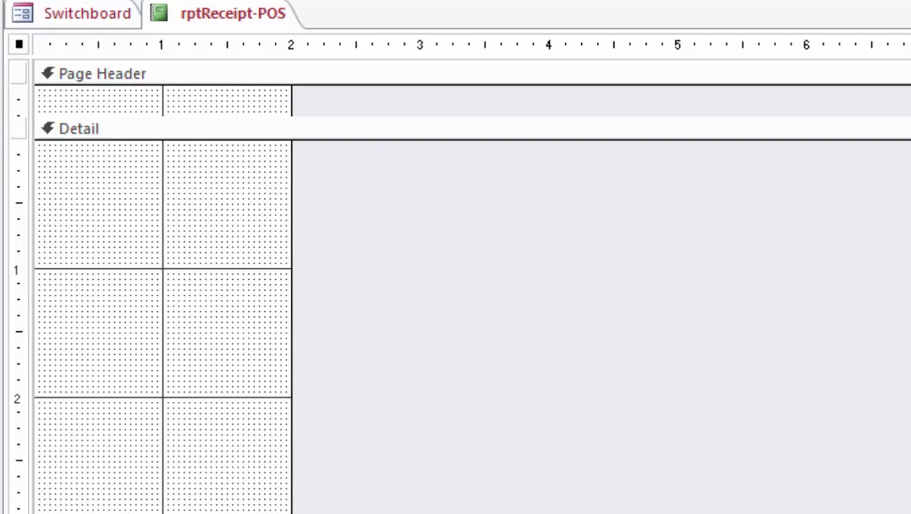
Set the height of the Page Header section to 0.5 inches.
left_click(102, 72)
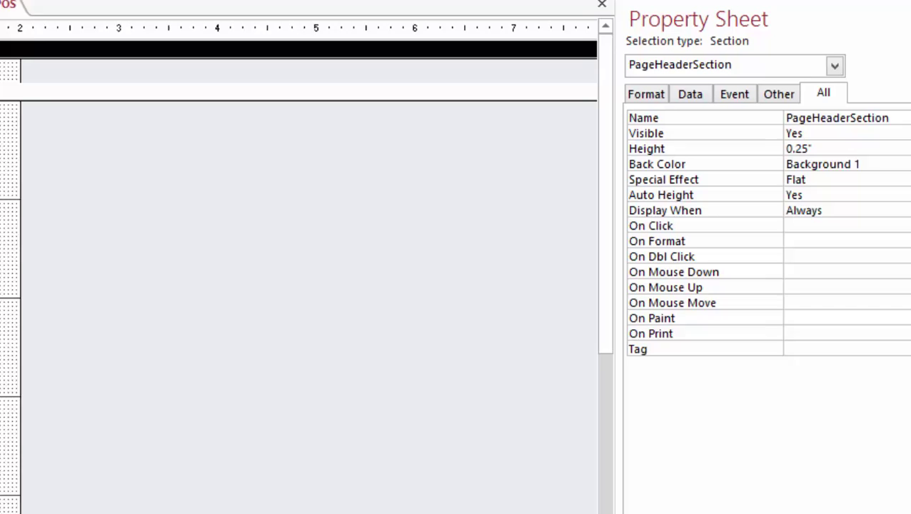
key("shift+Home")
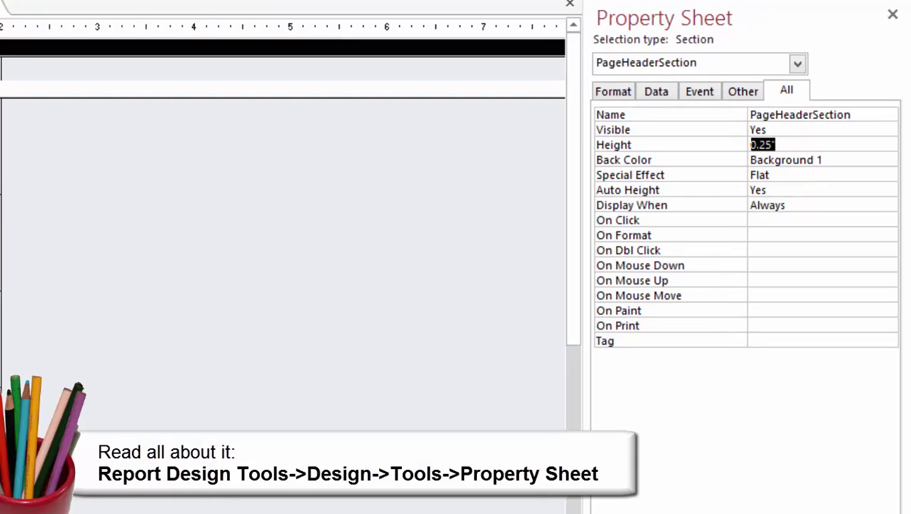
type("0.5")
key("Return")
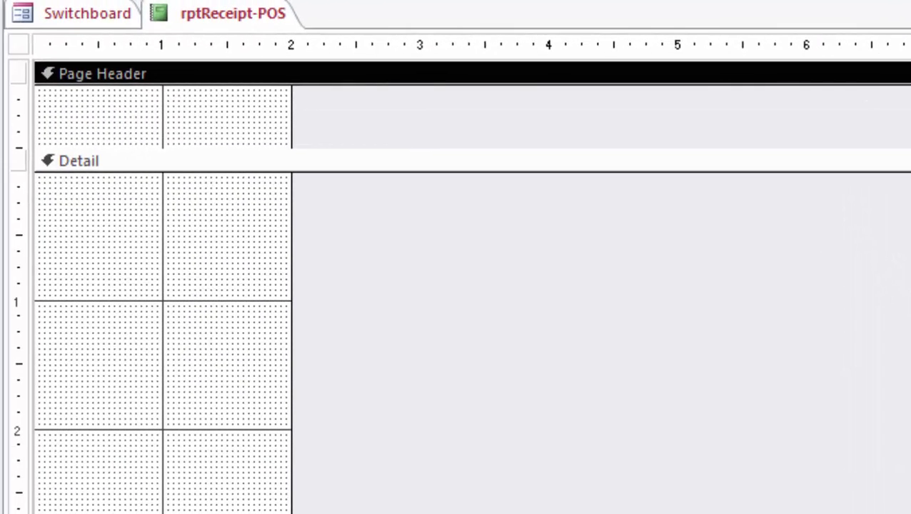
Set the height of the Detail section to 2 inches.
left_click(79, 160)
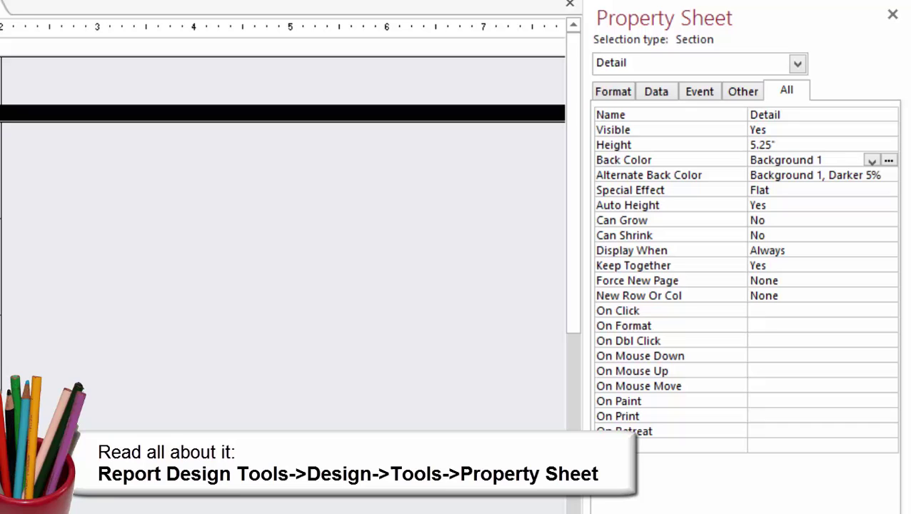
left_click_drag(774, 145, 749, 145)
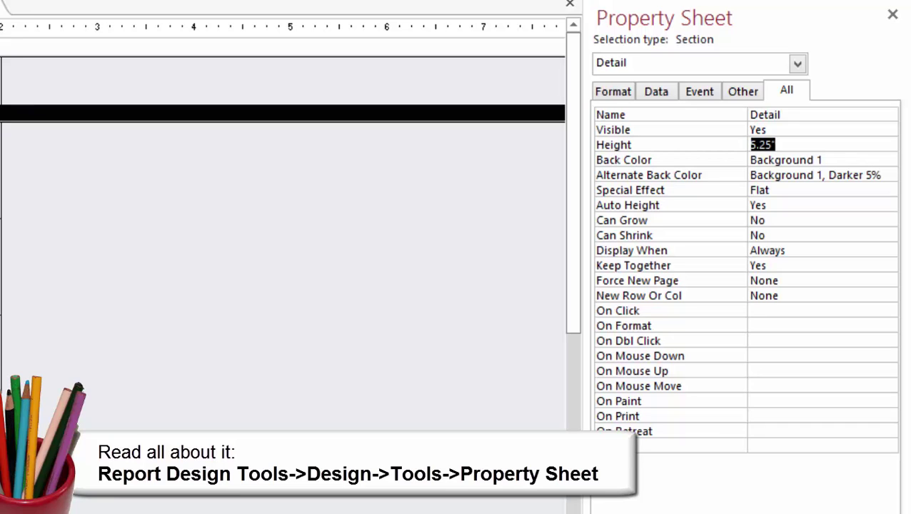
type("2")
key("Return")
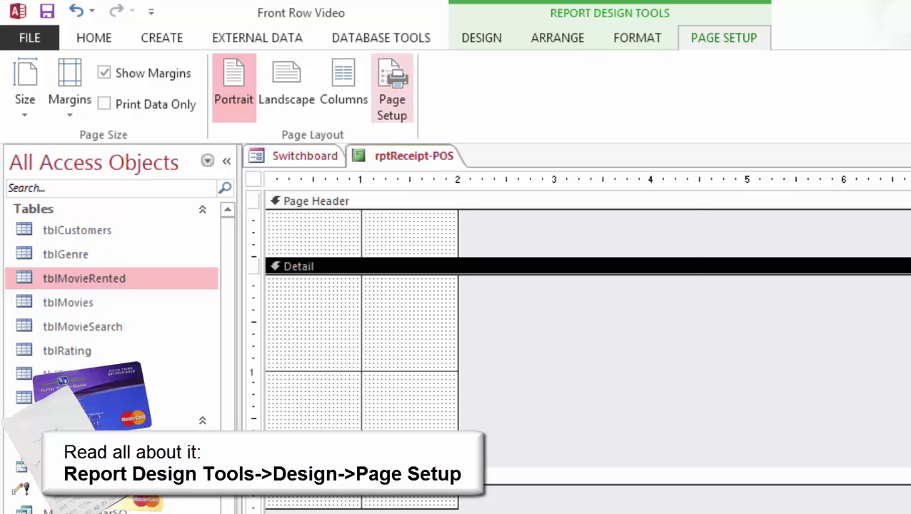
Check the column width and height in the report's page setup and accept the settings.
left_click(392, 89)
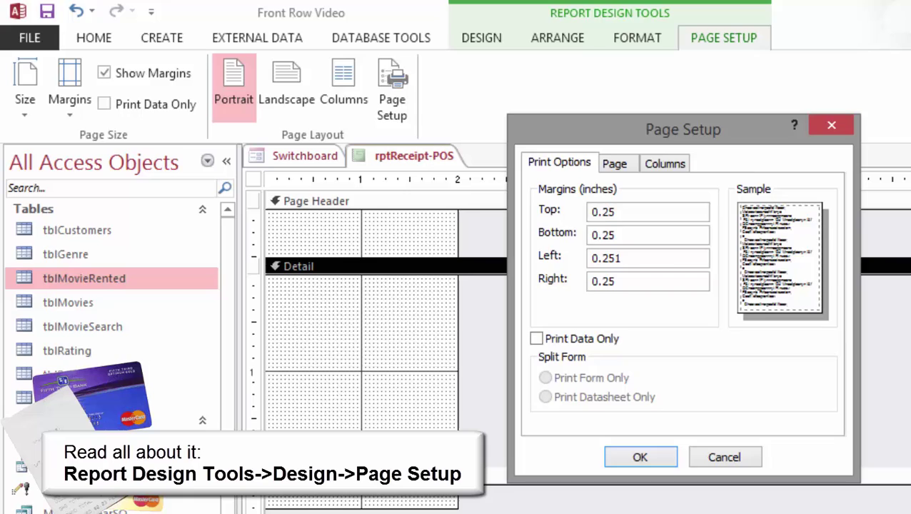
left_click(664, 163)
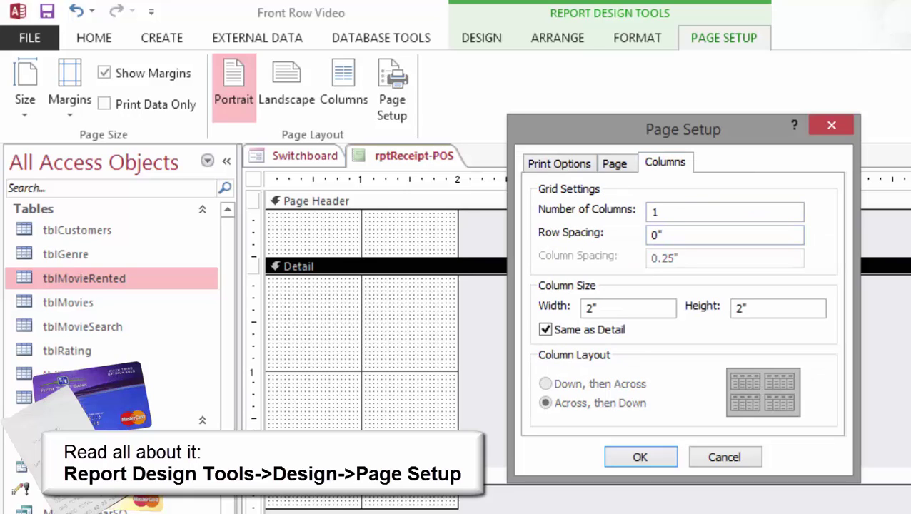
left_click(629, 307)
key("Return")
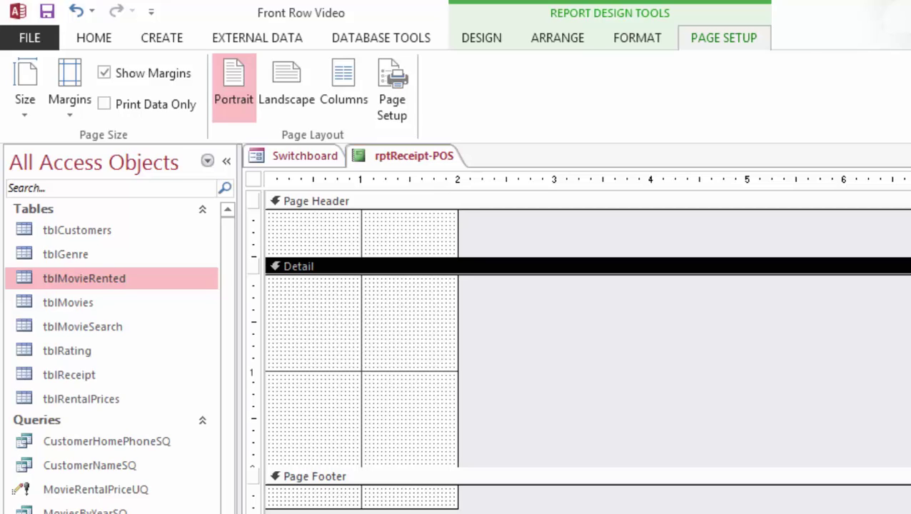
Add a label reading "Front Row Video" to the Page Header section.
left_click(315, 201)
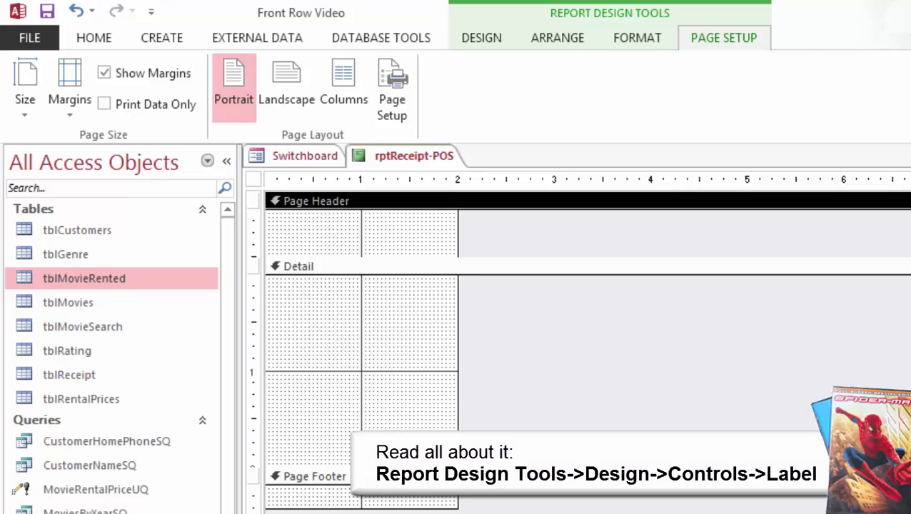
left_click(481, 37)
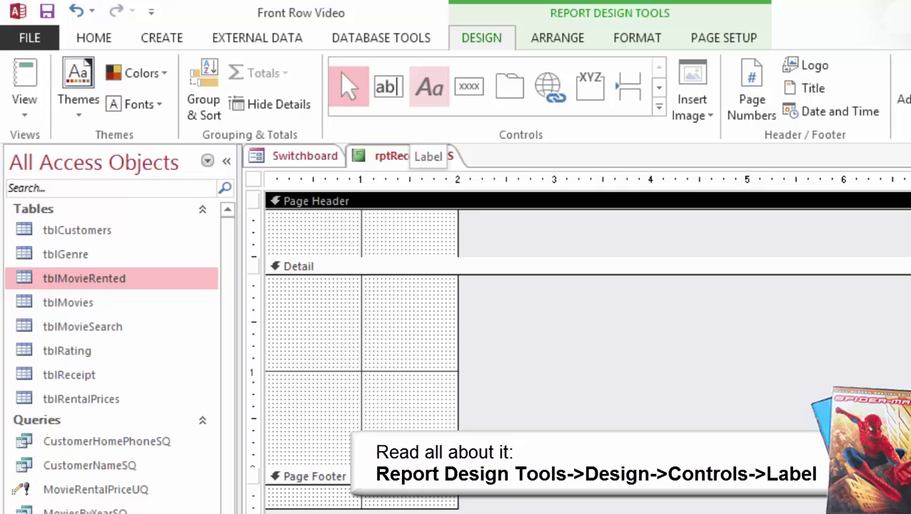
left_click(430, 87)
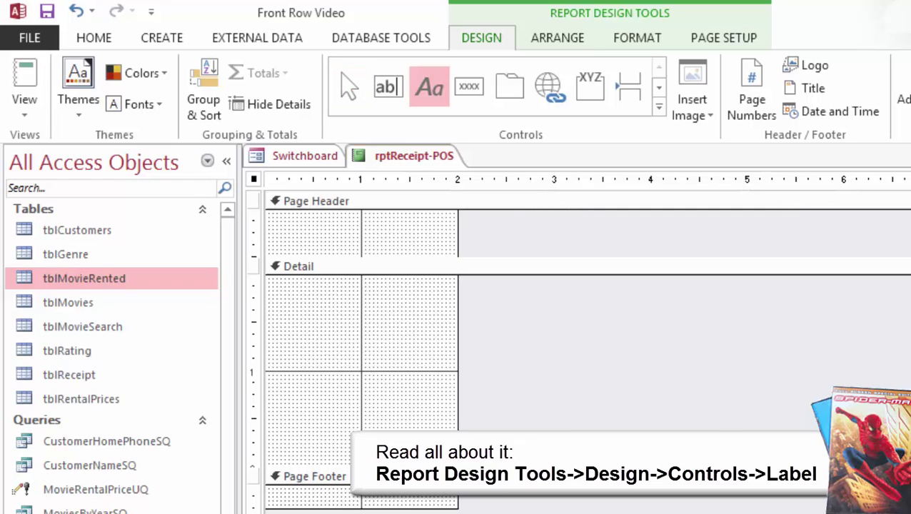
left_click(278, 223)
type("Front R")
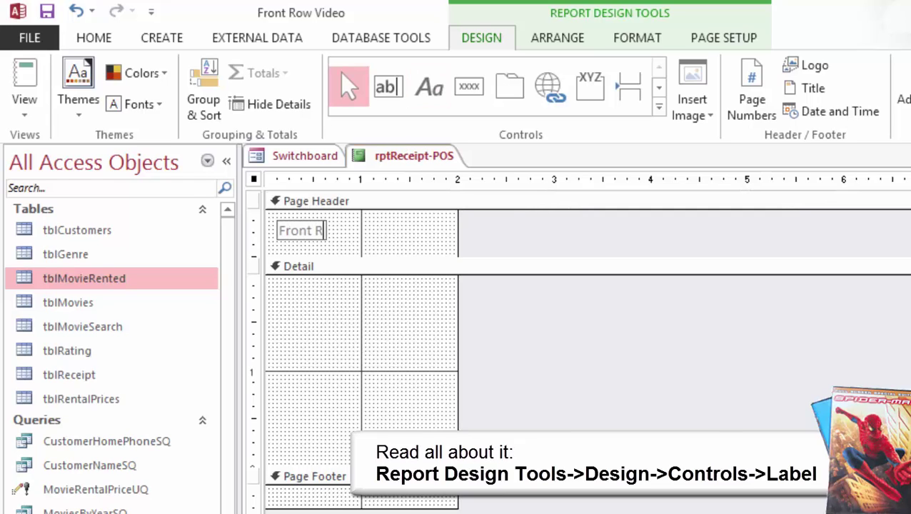
type("ow Video")
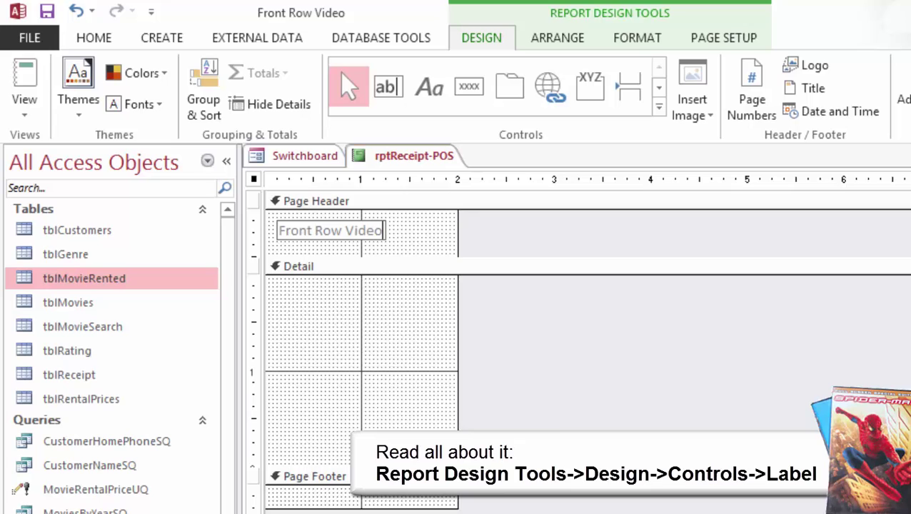
key("Return")
Set the Page Header label's font size to 18 and resize the label to fit its text.
left_click(320, 72)
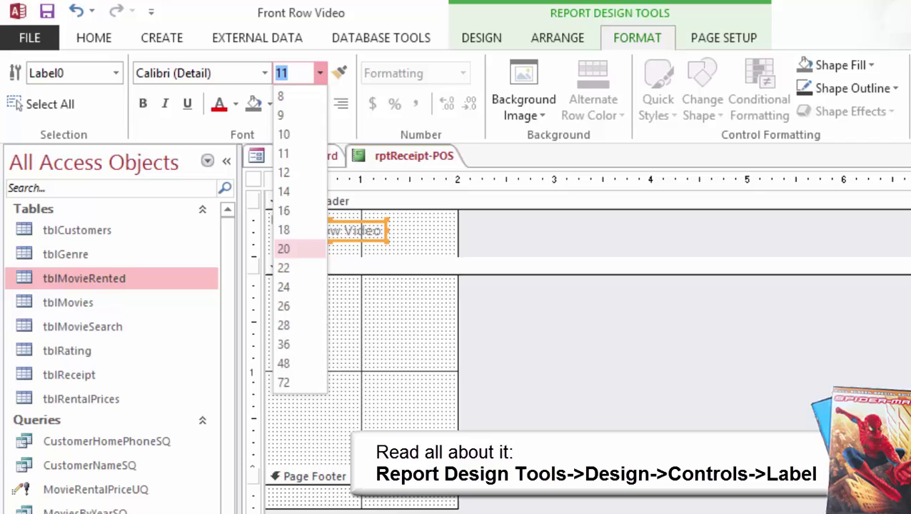
left_click(300, 230)
double_click(386, 241)
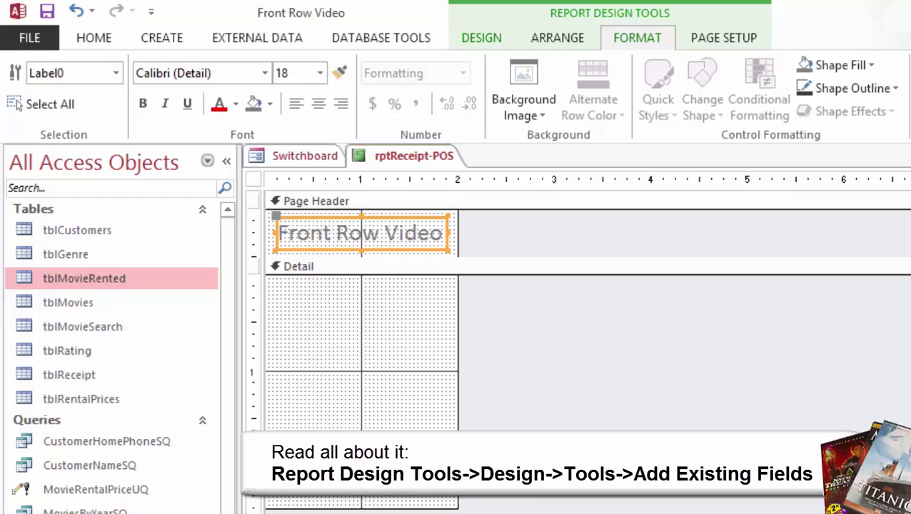
Add the DateRented, FullName, Address1 and CityStateZip fields to the Detail section and delete their attached labels.
left_click(481, 38)
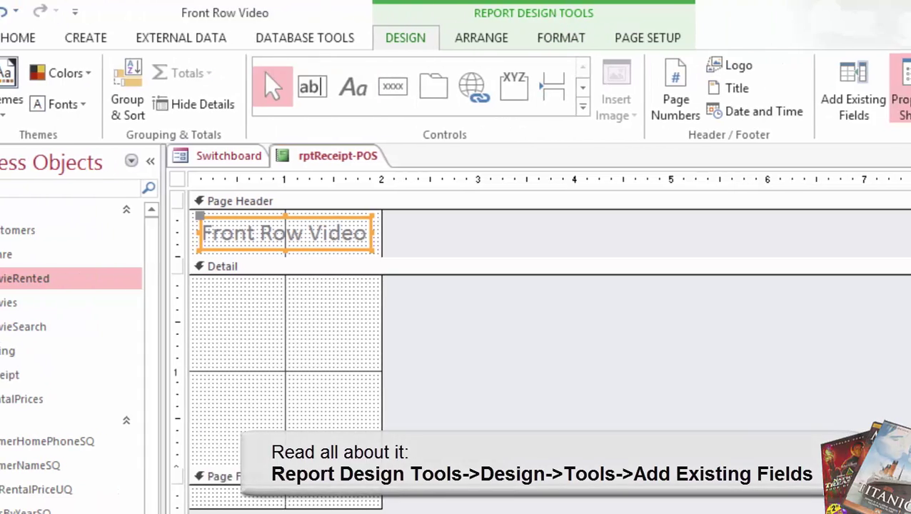
key("F4")
left_click(299, 266)
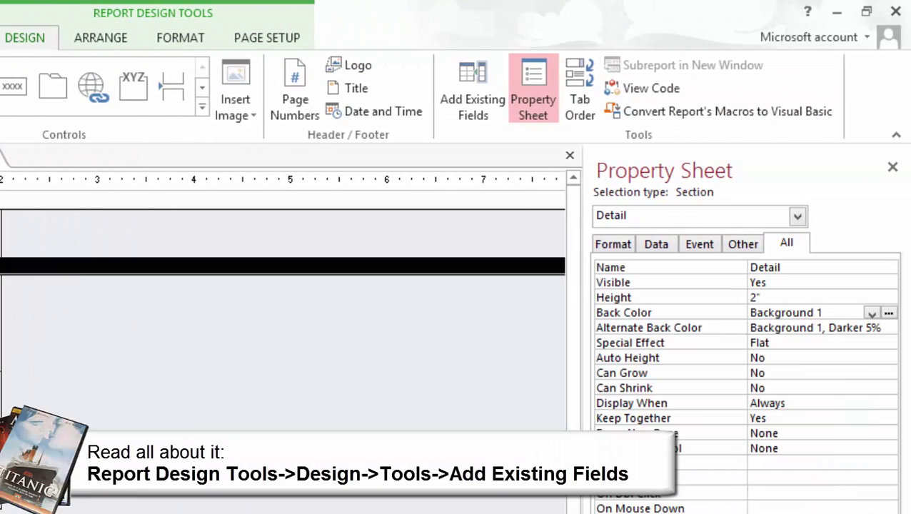
left_click(473, 89)
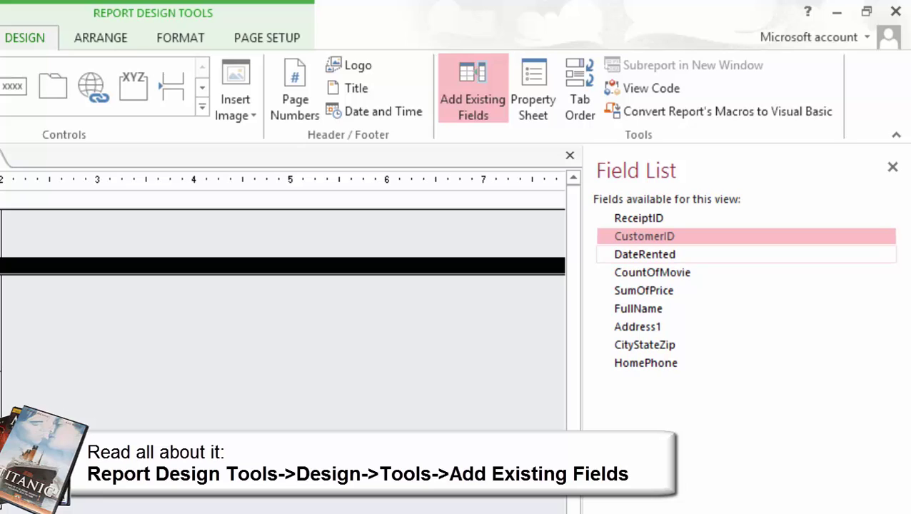
left_click(645, 255)
left_click(637, 308, "ctrl")
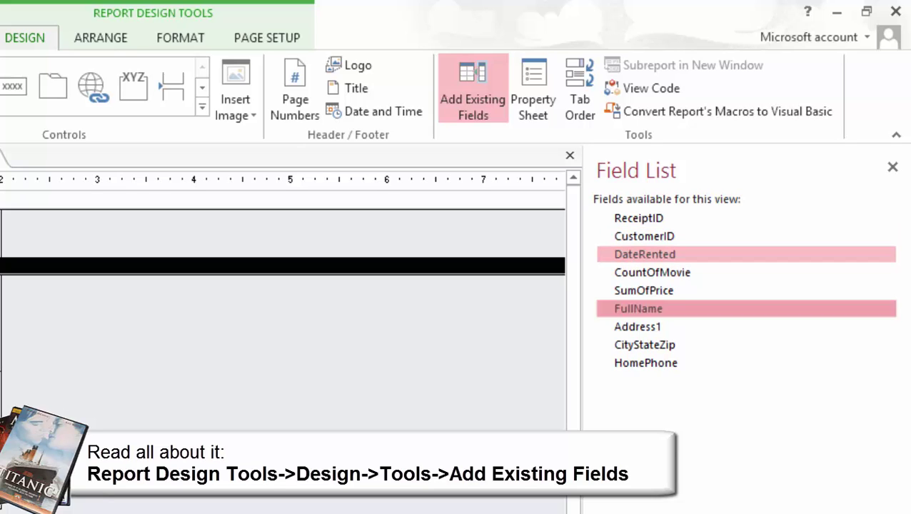
left_click(637, 326, "ctrl")
left_click(645, 345, "ctrl")
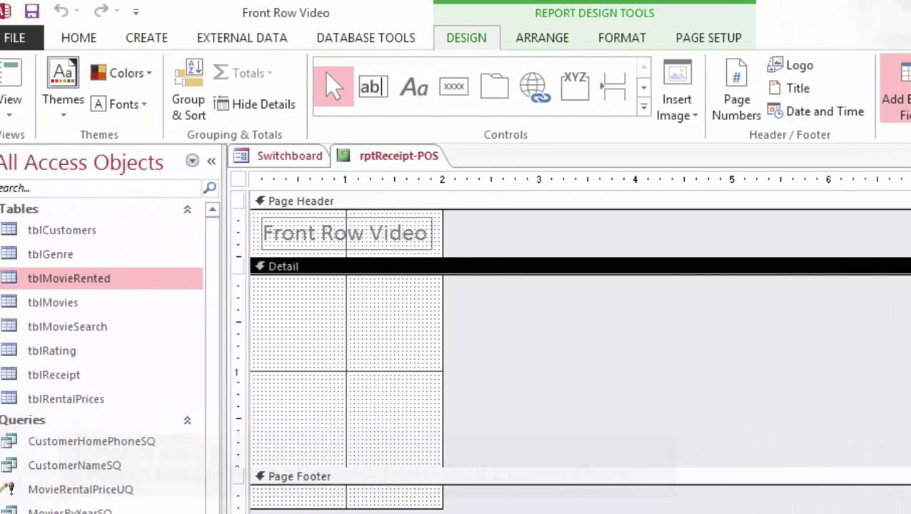
left_click_drag(644, 345, 350, 340)
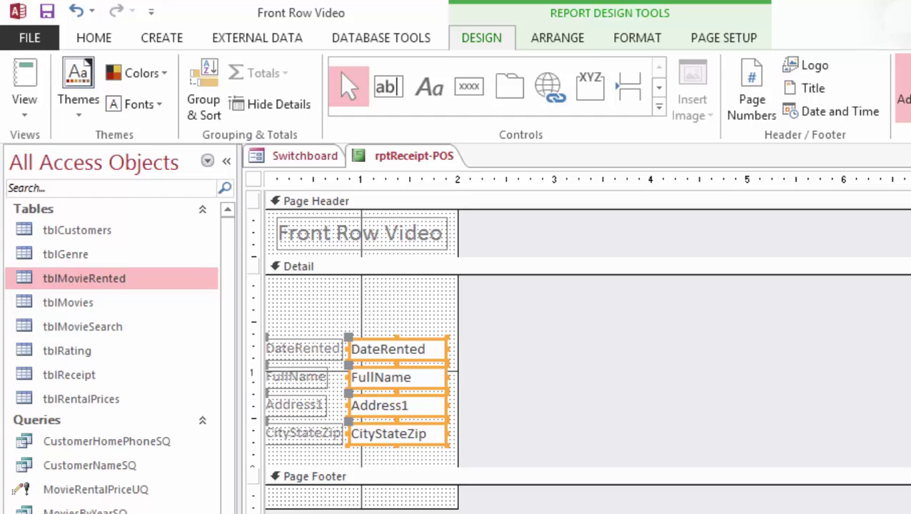
left_click_drag(297, 298, 283, 454)
key("Delete")
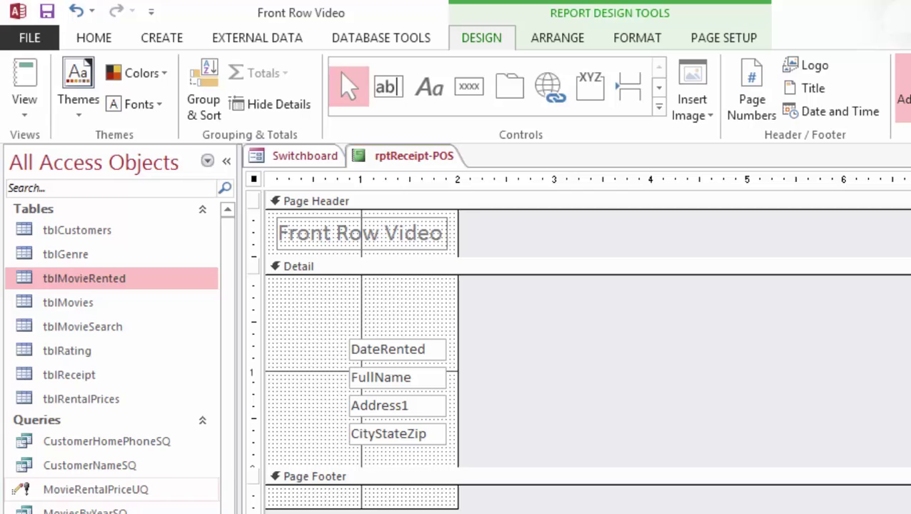
Set the Left position of the DateRented, FullName, Address1 and CityStateZip text boxes to 0.0417 and their width to 1.90 inches.
left_click_drag(336, 315, 449, 457)
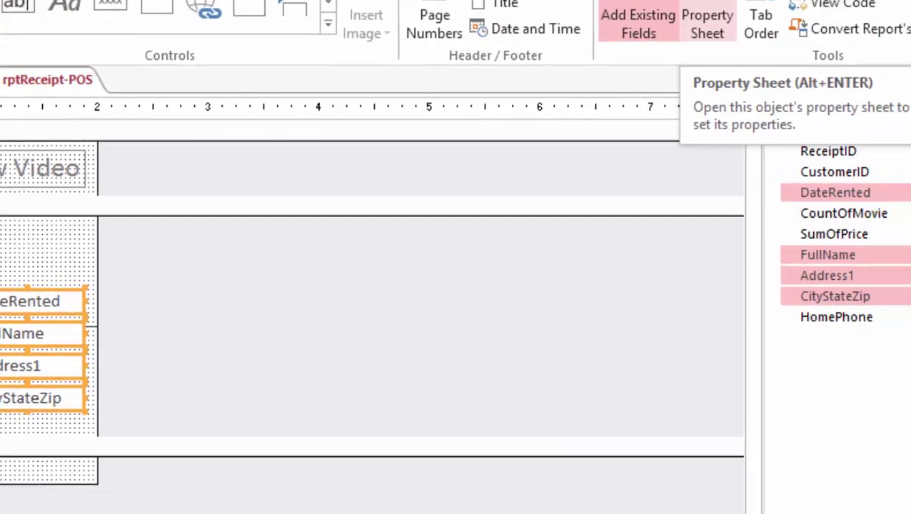
left_click(708, 20)
left_click_drag(744, 323, 705, 323)
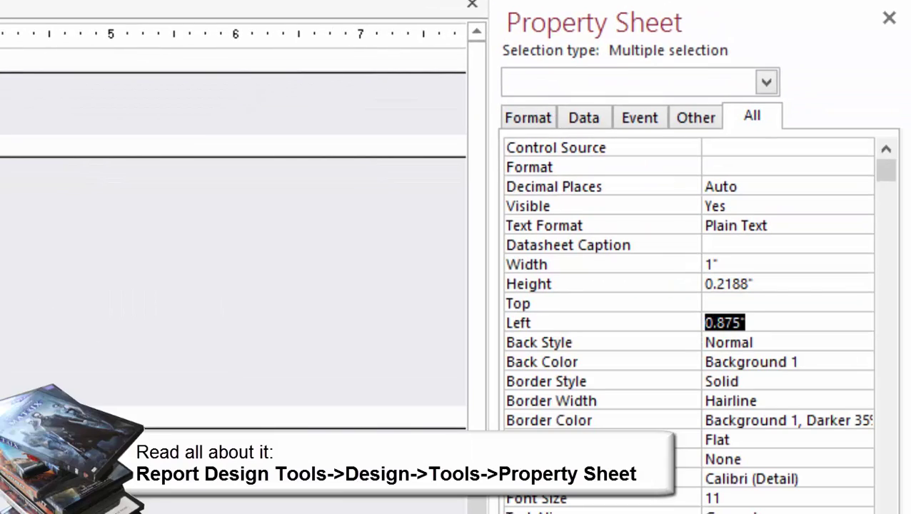
type("0.0417")
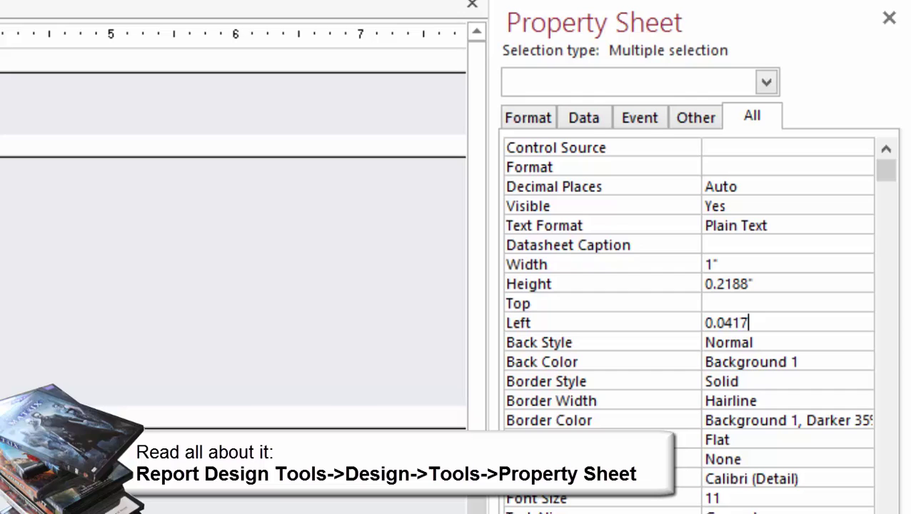
key("Return")
left_click(717, 264)
key("BackSpace")
type(".90")
key("Return")
Stack the DateRented, FullName, Address1 and CityStateZip text boxes one below another at the start of the Detail section.
left_click_drag(31, 249, 30, 171)
left_click_drag(149, 298, 149, 221)
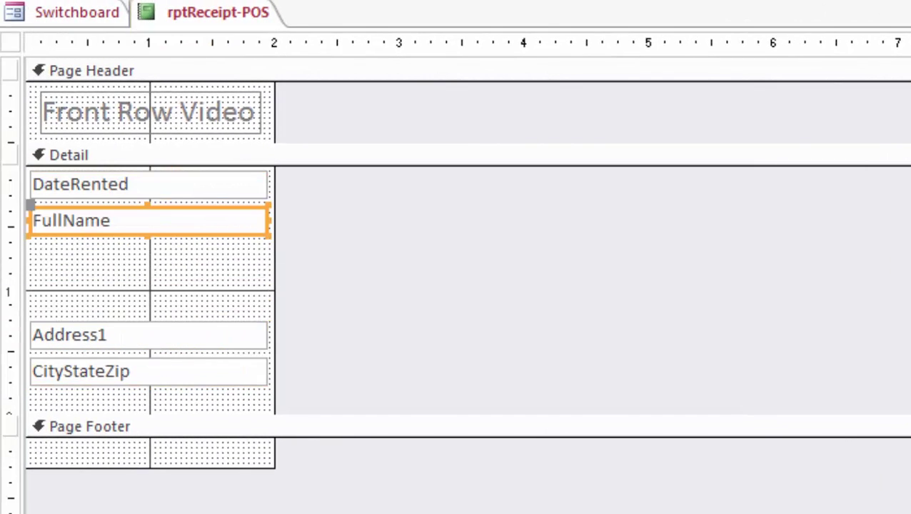
left_click_drag(149, 335, 149, 247)
left_click_drag(80, 372, 81, 273)
left_click(113, 325)
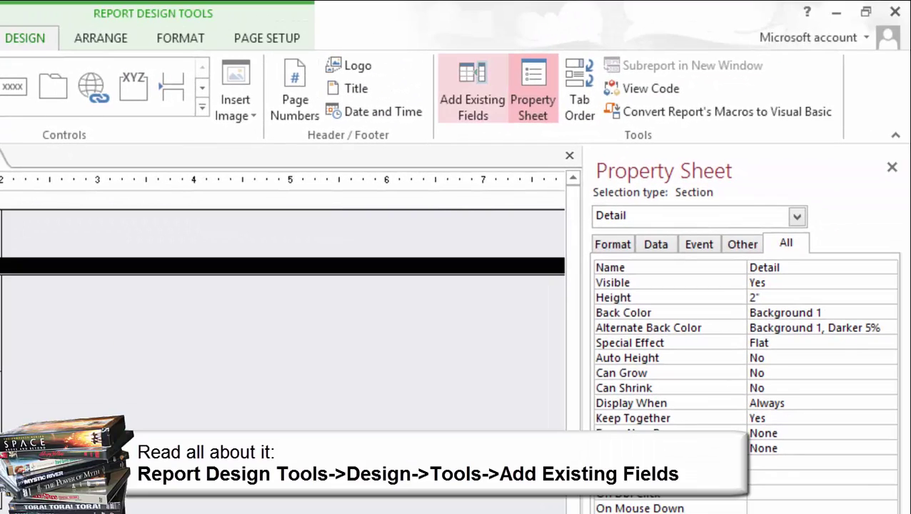
Add the CountOfMovie field to the Detail section below CityStateZip.
left_click(473, 88)
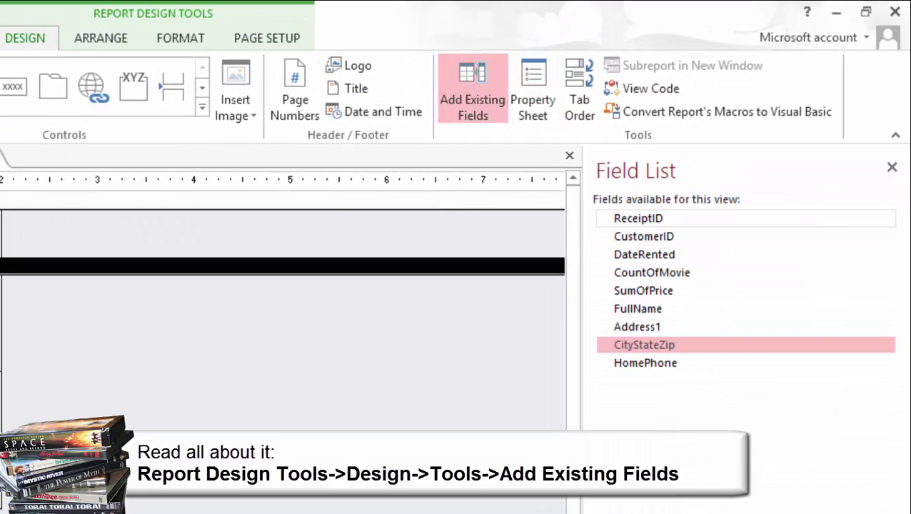
left_click(651, 272)
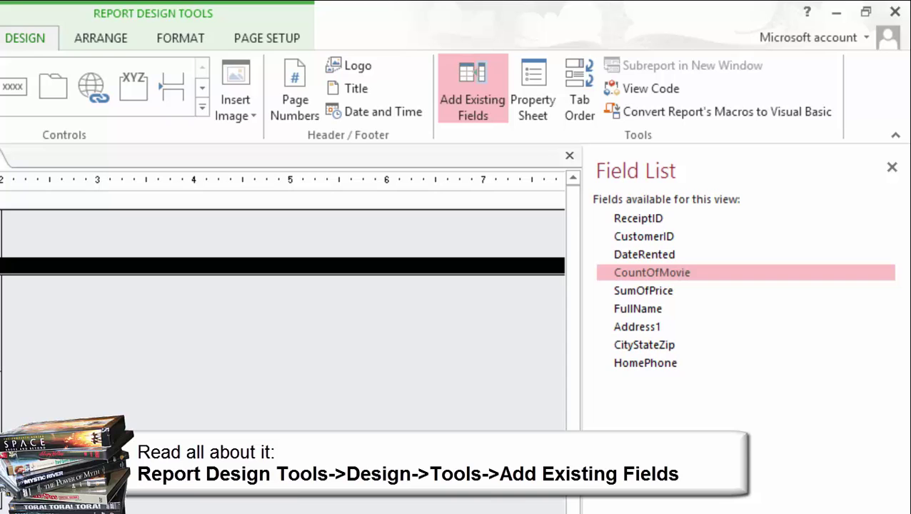
left_click_drag(651, 272, 67, 397)
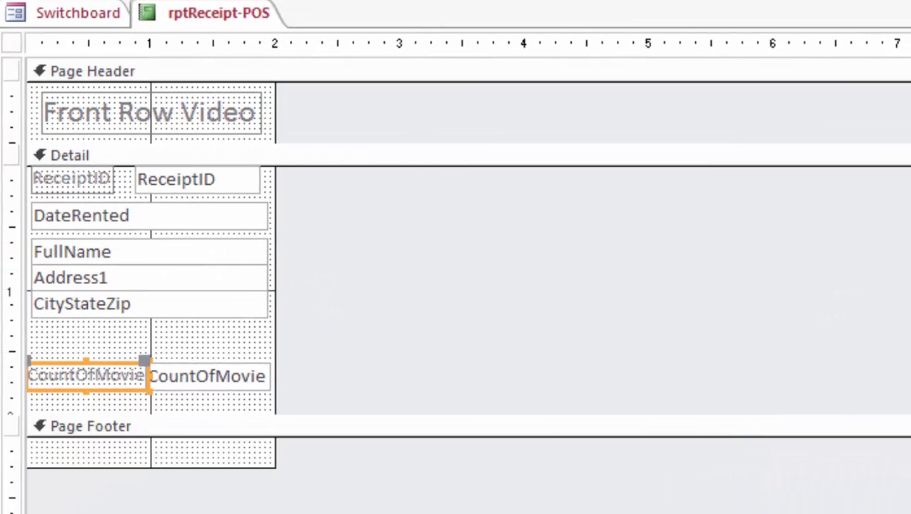
Change the CountOfMovie label to "No Of Movies", place it above its text box beneath CityStateZip, and widen both controls.
left_click(30, 375)
left_click_drag(30, 375, 76, 375)
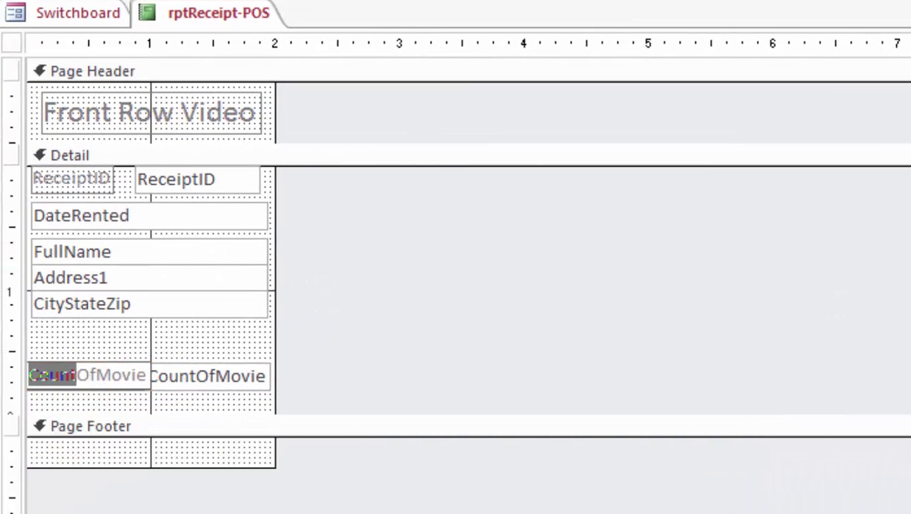
type("No")
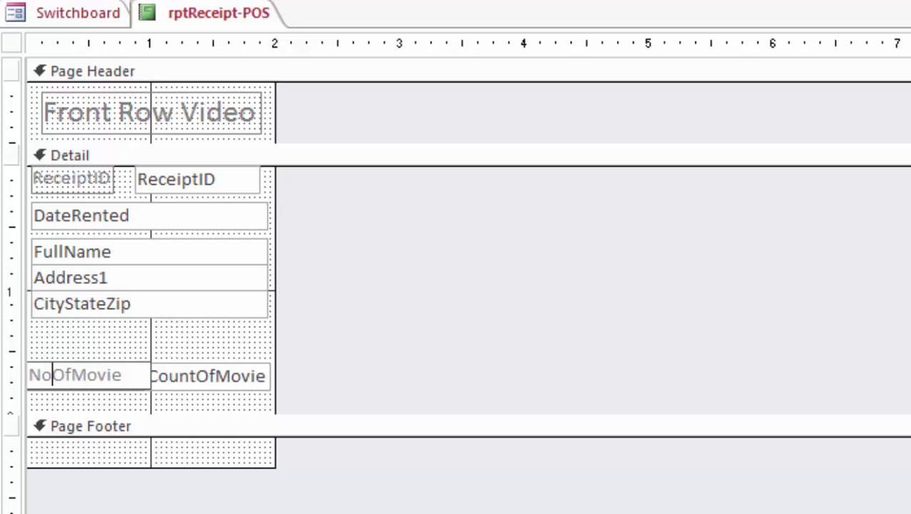
key("Right")
key("Right")
key("End")
type("s")
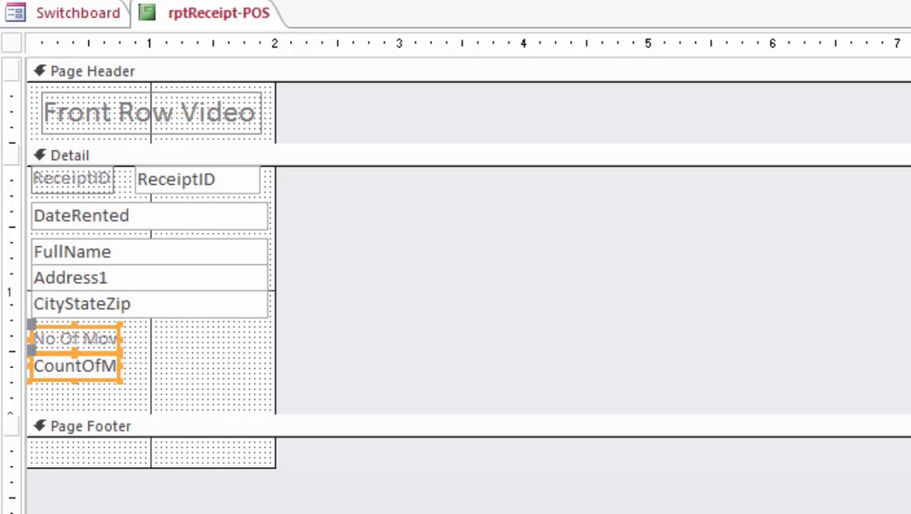
left_click_drag(119, 365, 151, 366)
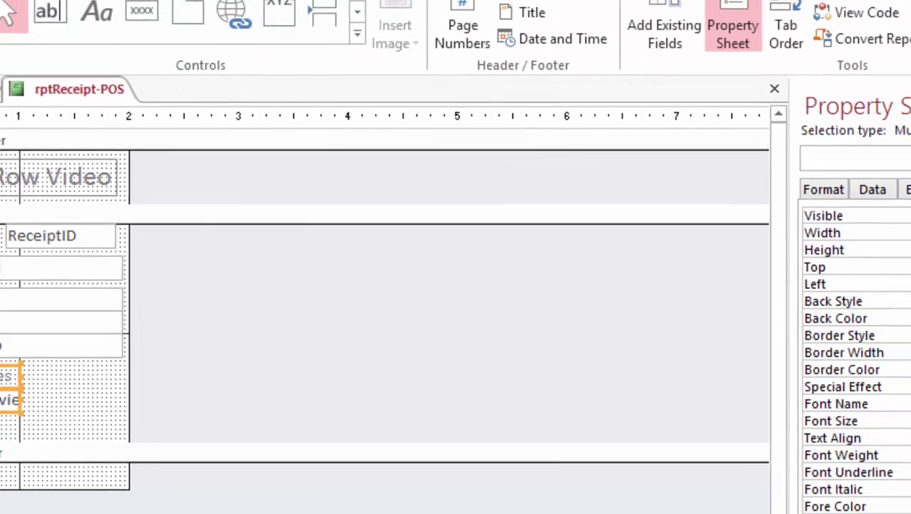
Add the SumOfPrice field to the Detail section and change its label to "Total Due".
left_click(214, 364)
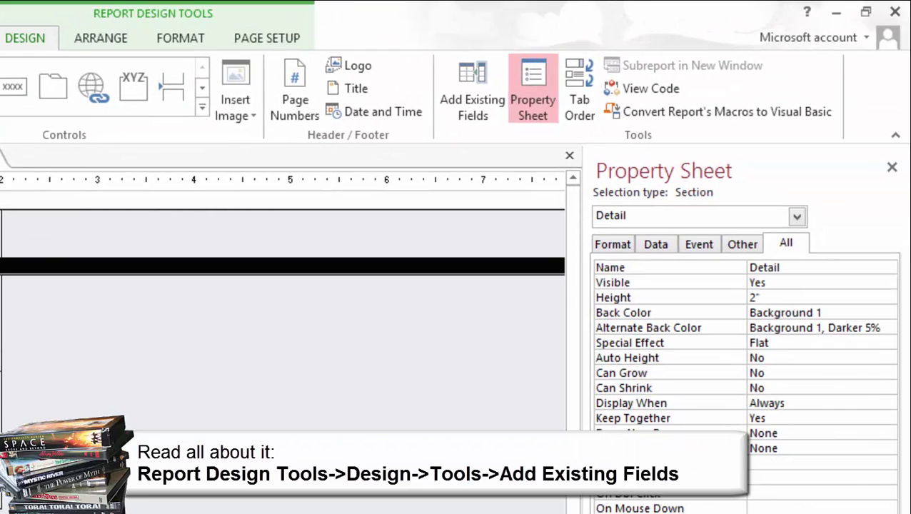
left_click(472, 90)
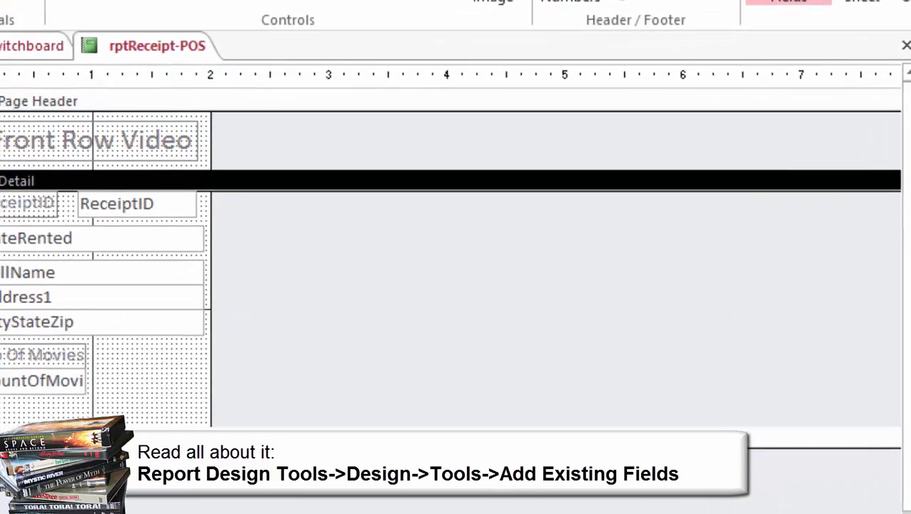
left_click_drag(643, 291, 191, 385)
left_click_drag(36, 385, 241, 365)
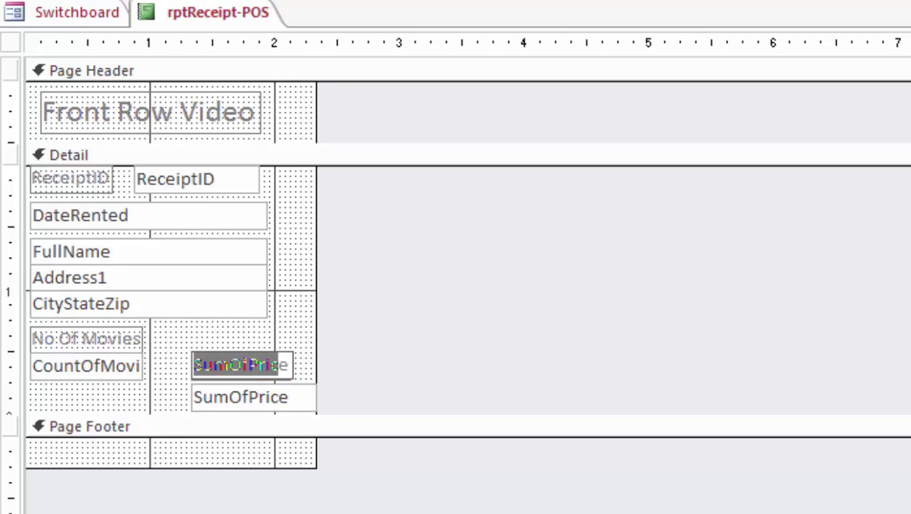
key("BackSpace")
type("Total Due")
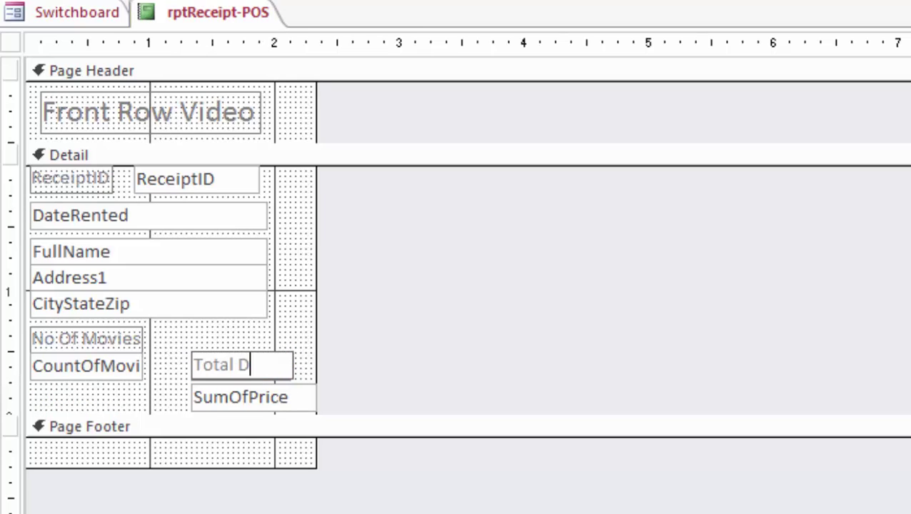
Line up the Total Due label and SumOfPrice text box beside the No Of Movies pair, keeping the report 2 inches wide.
left_click(194, 334)
left_click_drag(194, 334, 203, 372)
left_click_drag(251, 388, 27, 324)
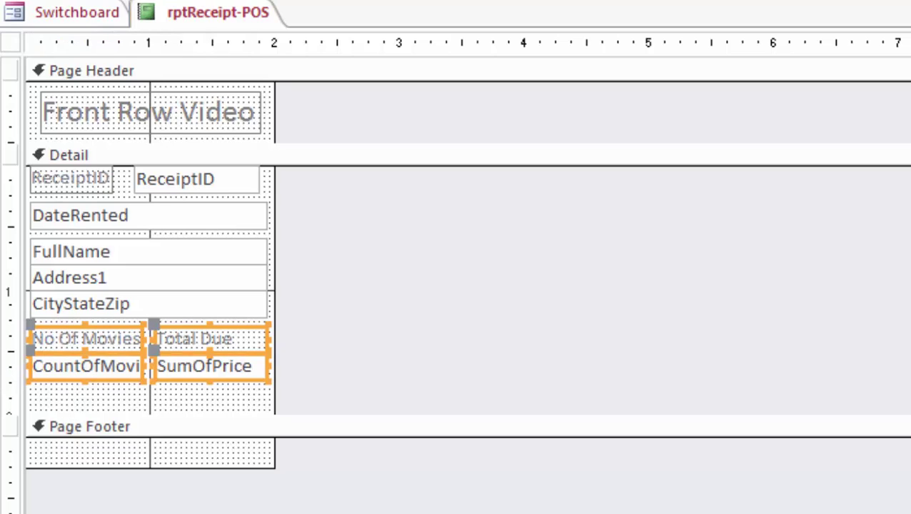
Select all controls in the Detail section and set their shape outline to Transparent.
left_click(68, 154)
left_click_drag(10, 181, 10, 381)
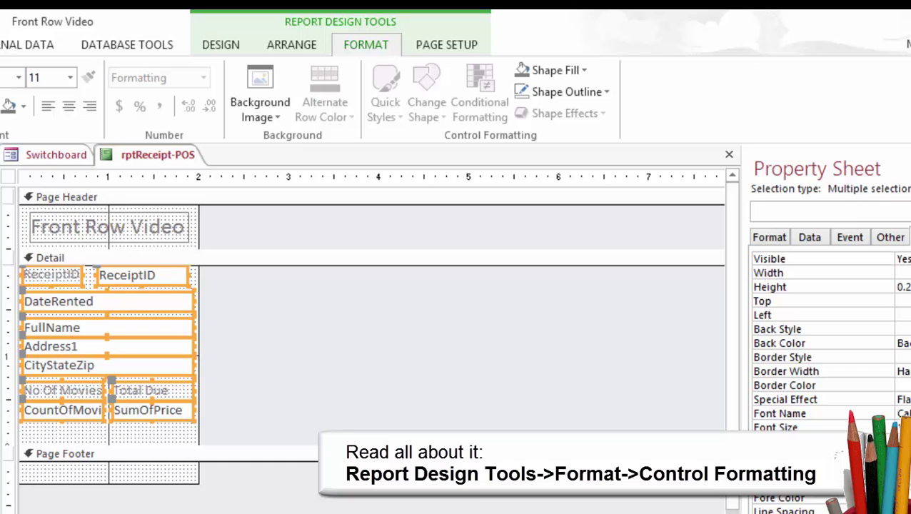
left_click(562, 91)
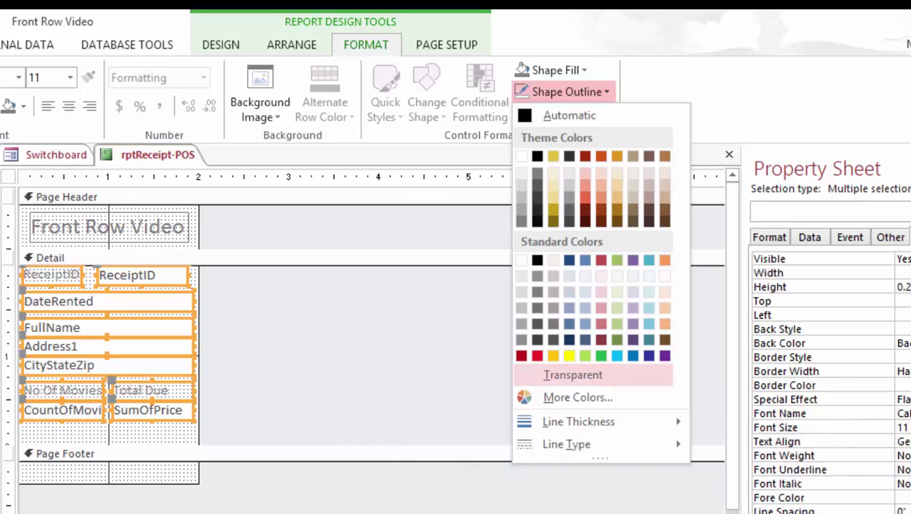
left_click(572, 375)
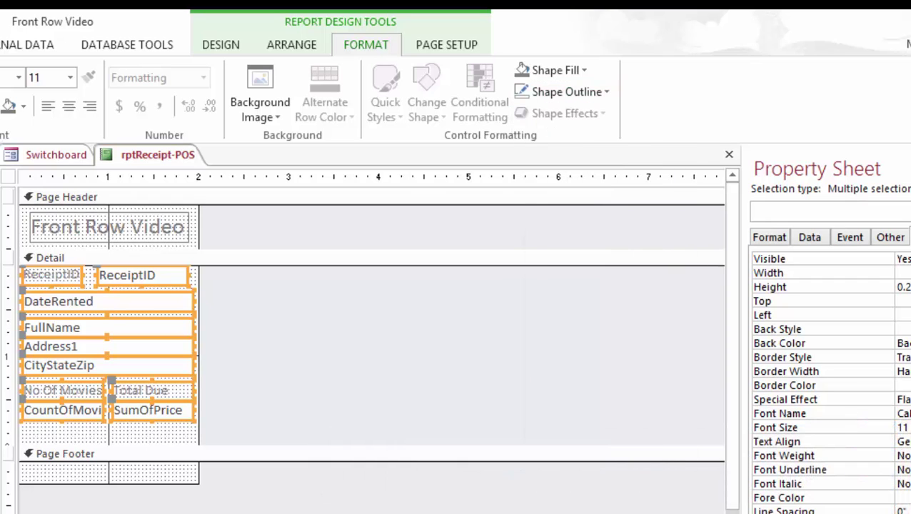
left_click(108, 257)
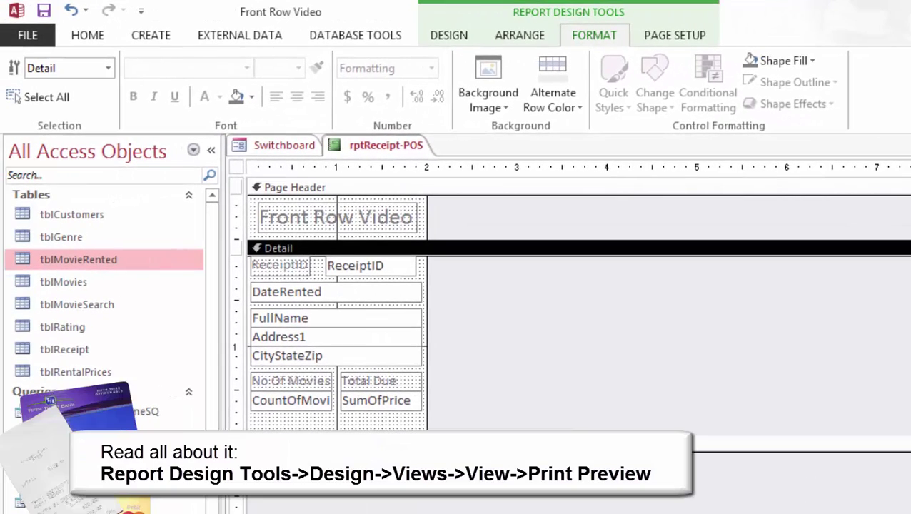
Display the report in Print Preview to check the receipt layout.
left_click(448, 35)
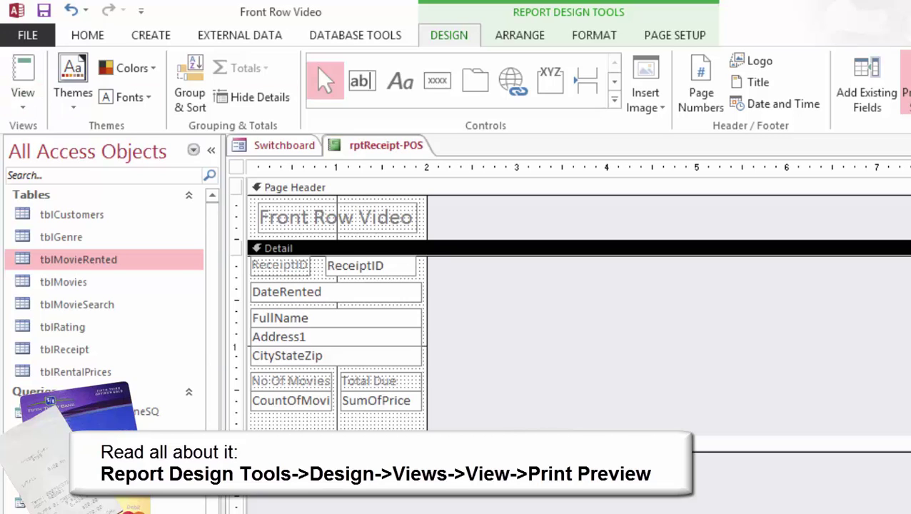
left_click(23, 100)
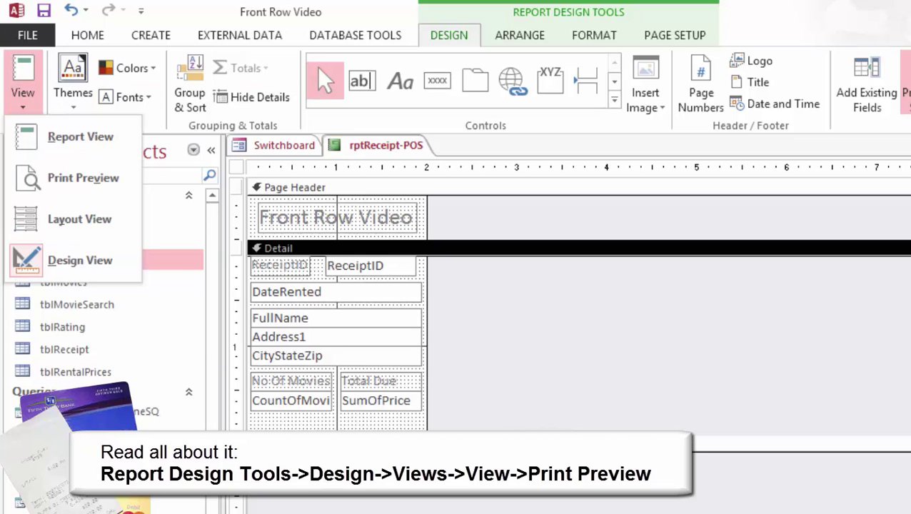
left_click(83, 177)
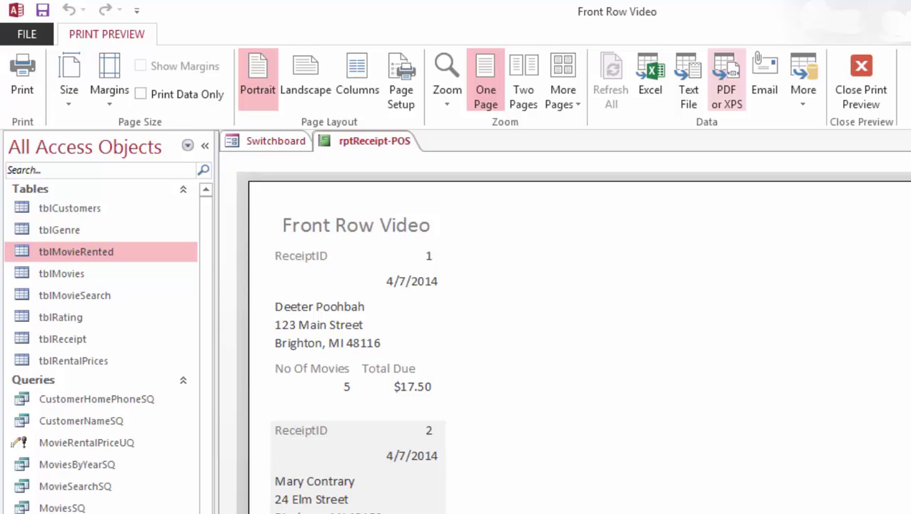
Leave the print preview, then save and close the rptReceipt-POS report.
left_click(861, 82)
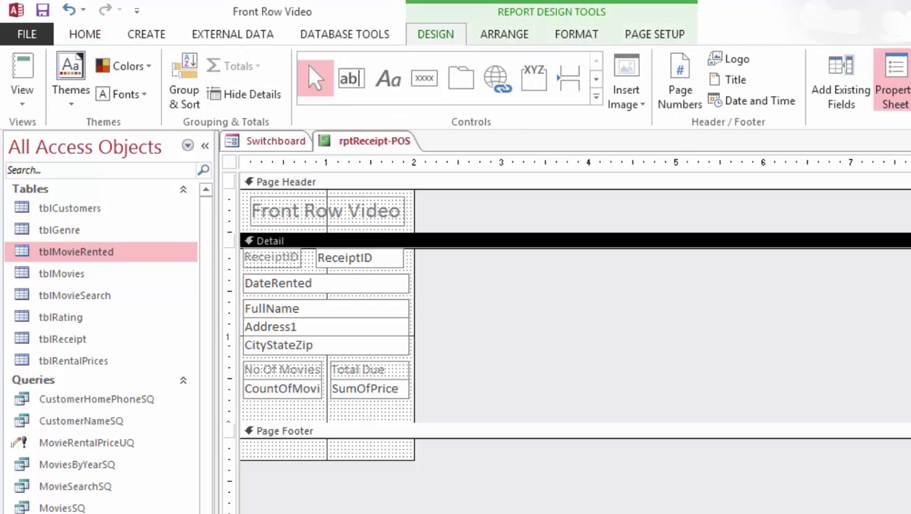
key("ctrl+s")
key("ctrl+w")
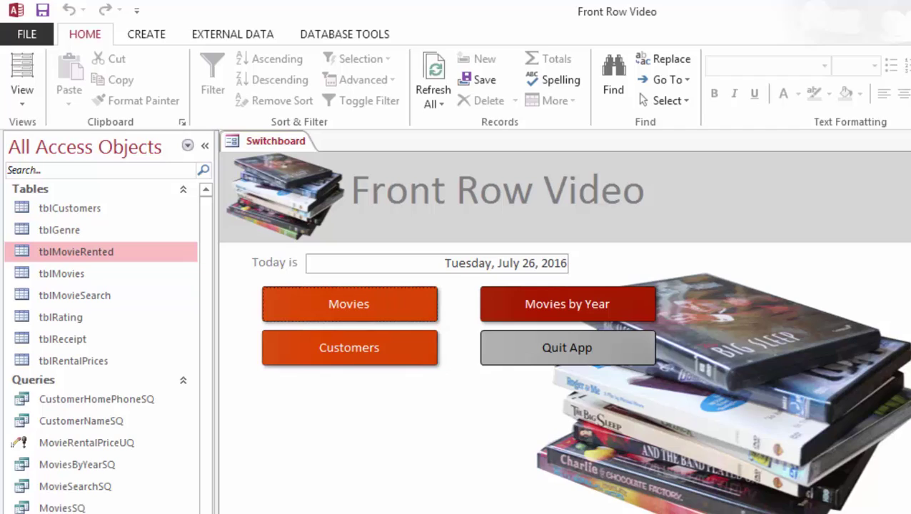